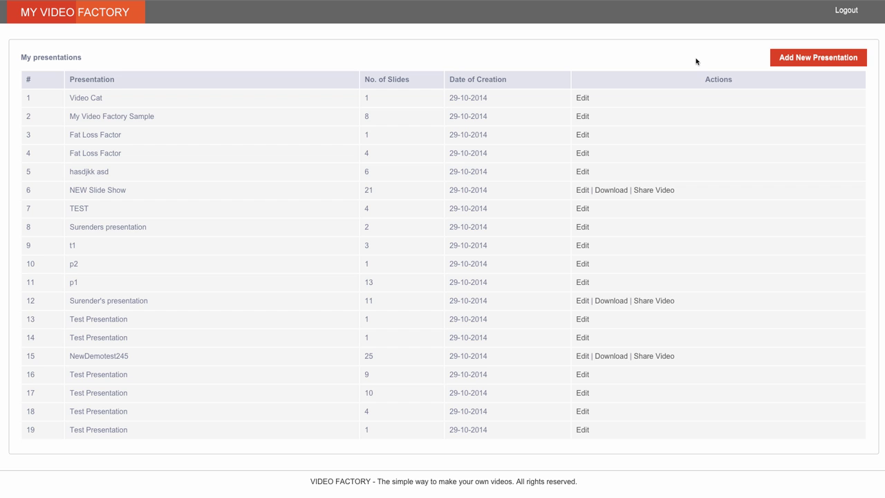
Start a new presentation titled 'My Weight Loss Product'
left_click(799, 59)
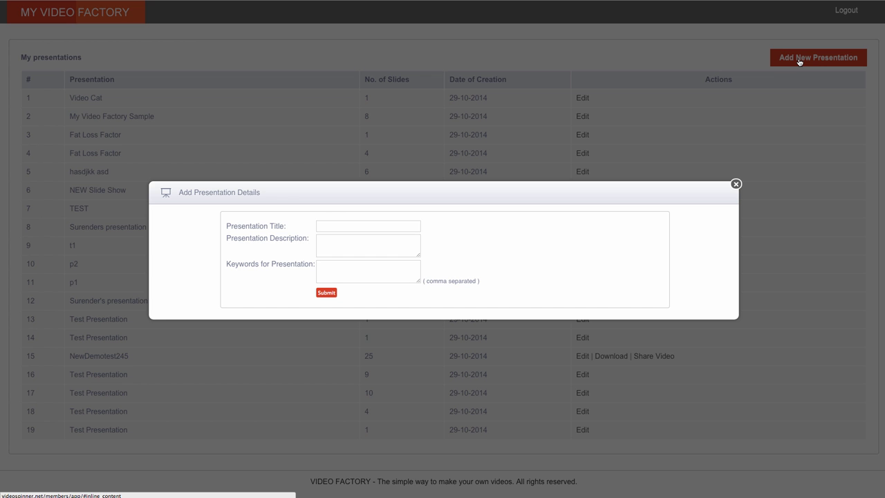
left_click(335, 228)
type("My Weight Loss Product")
left_click(355, 226)
left_click_drag(376, 226, 315, 226)
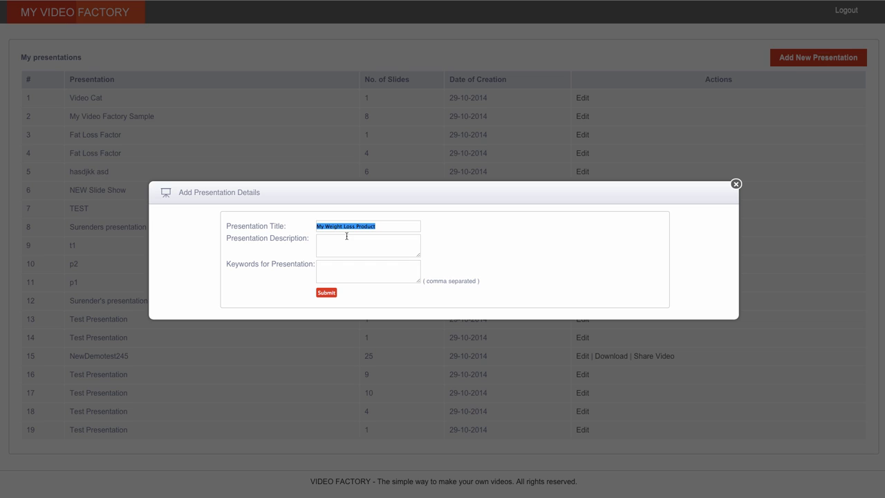
left_click(345, 243)
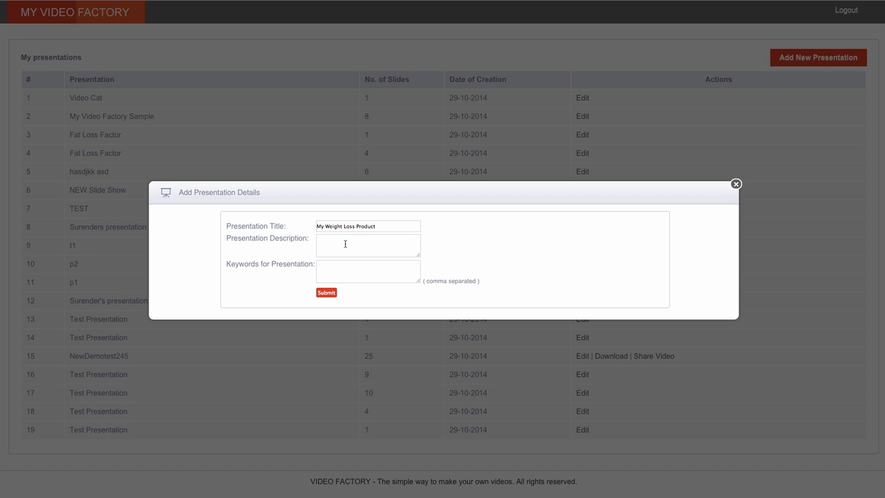
type("With your description and you can also include")
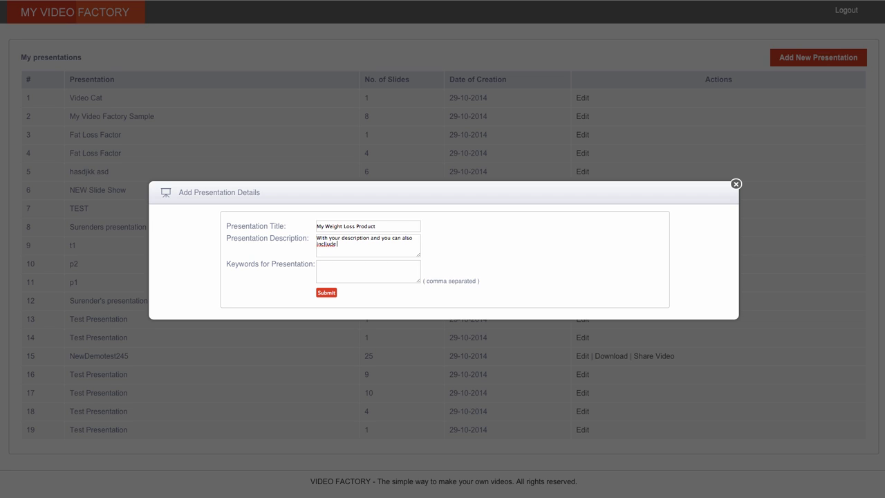
key("BackSpace")
key("BackSpace")
key("BackSpace")
type("u can also incl")
type("ude a http")
type("://mypromot")
type("ion.com")
left_click(335, 266)
type("wi")
type("ight loss videos")
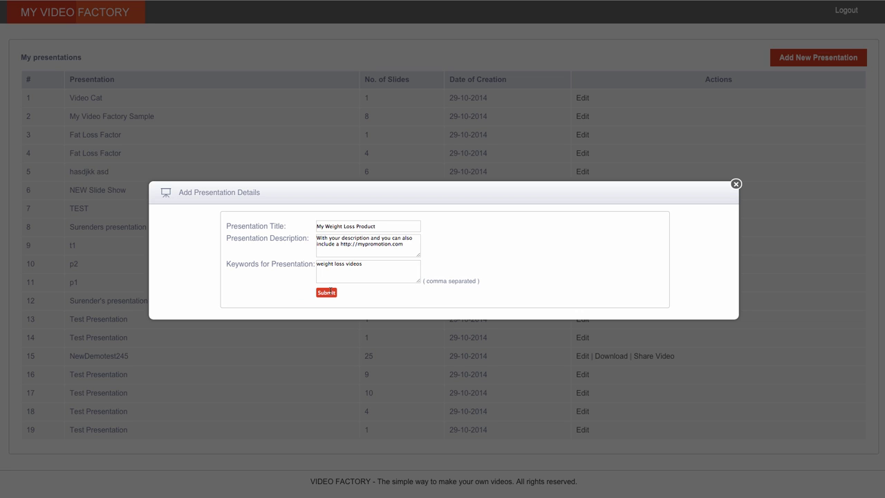
left_click(326, 292)
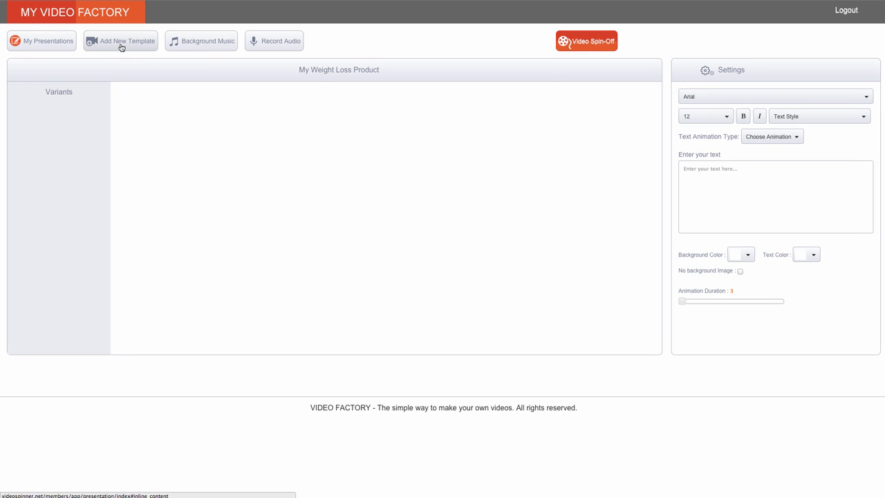
Add the MY STORY and 'Of course I am...' template slides from the template gallery
left_click(122, 43)
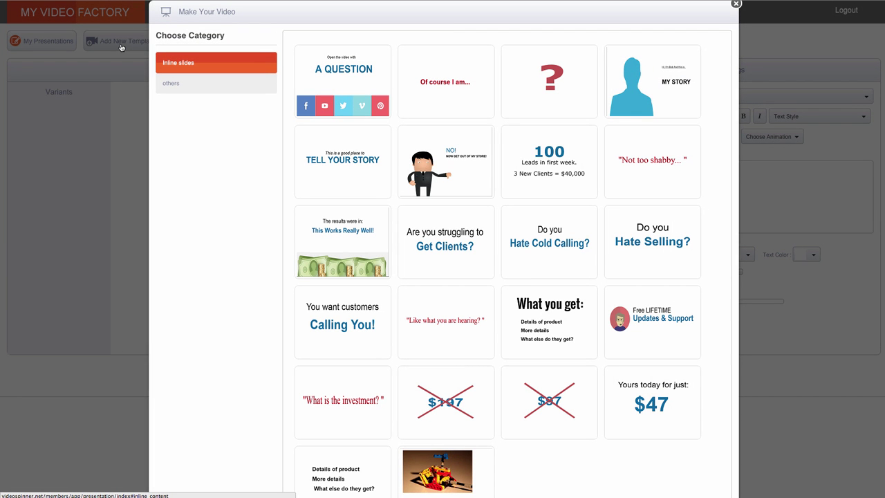
scroll(546, 296, "down", 3)
scroll(544, 301, "up", 4)
scroll(543, 301, "down", 3)
scroll(438, 247, "up", 2)
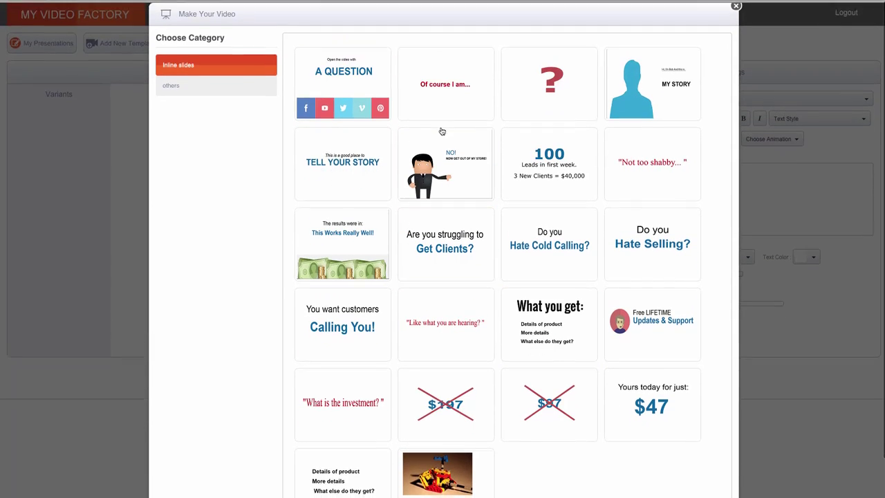
left_click(648, 90)
left_click(450, 92)
Add the remaining template slides: What you get, NO!, and the $97 and $47 price slides
left_click(445, 169)
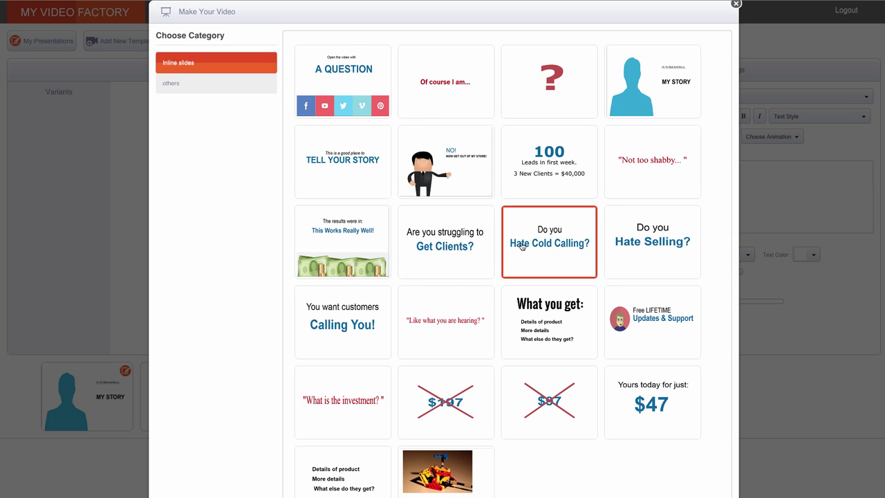
left_click(502, 317)
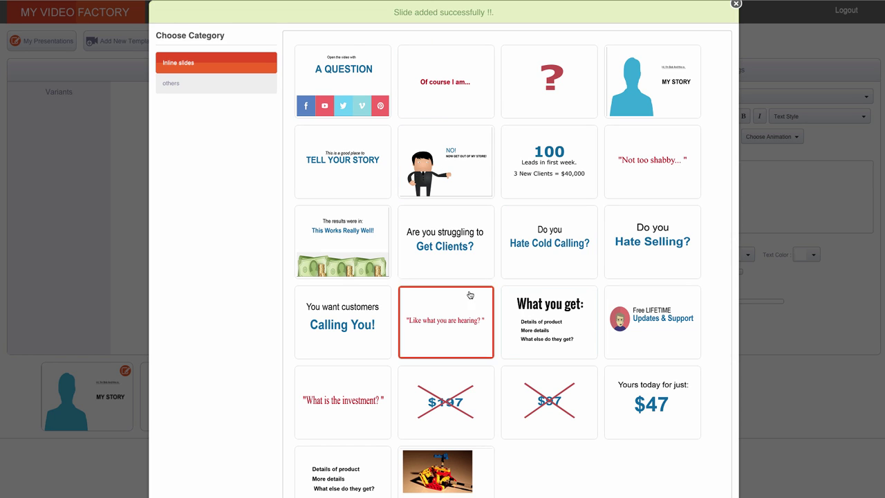
left_click(436, 178)
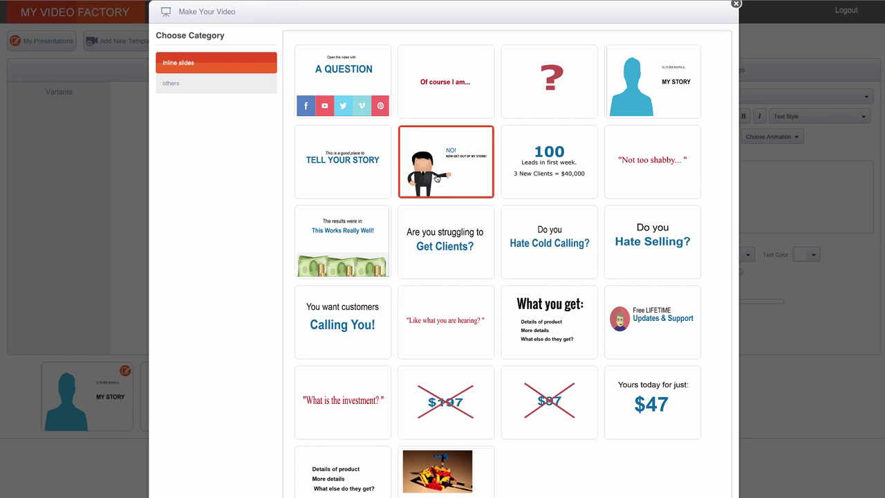
left_click(541, 381)
left_click(652, 401)
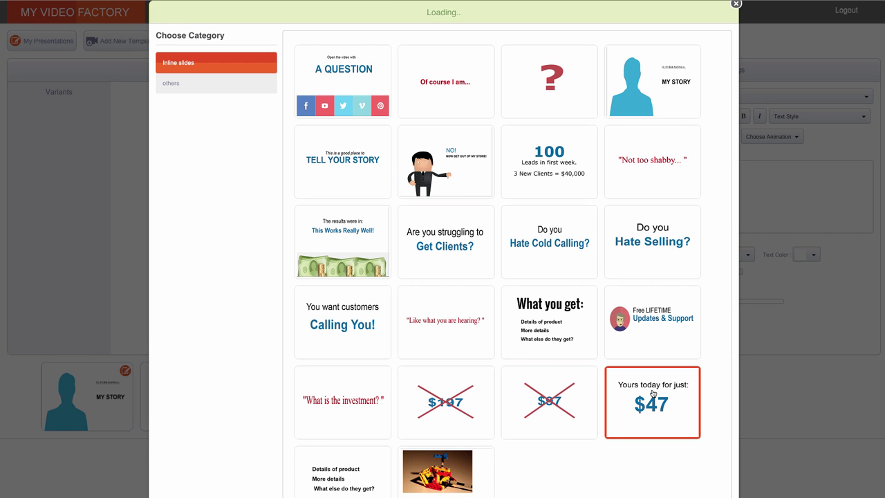
left_click(735, 4)
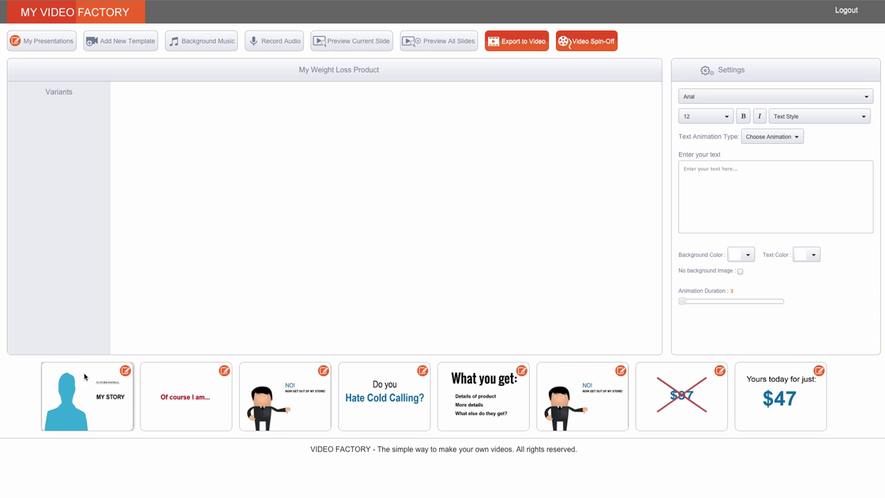
Drag slides so MY STORY stays first and NO! follows Hate Cold Calling?, confirming each save
left_click_drag(85, 382, 178, 397)
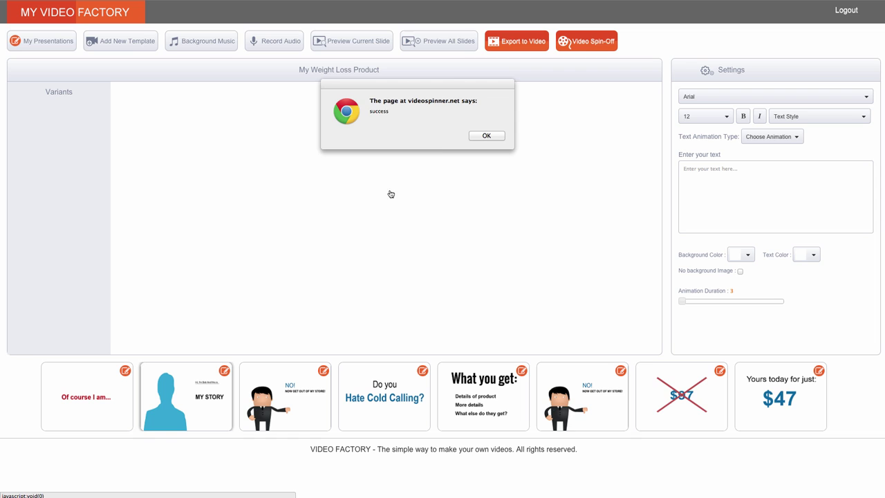
left_click(484, 136)
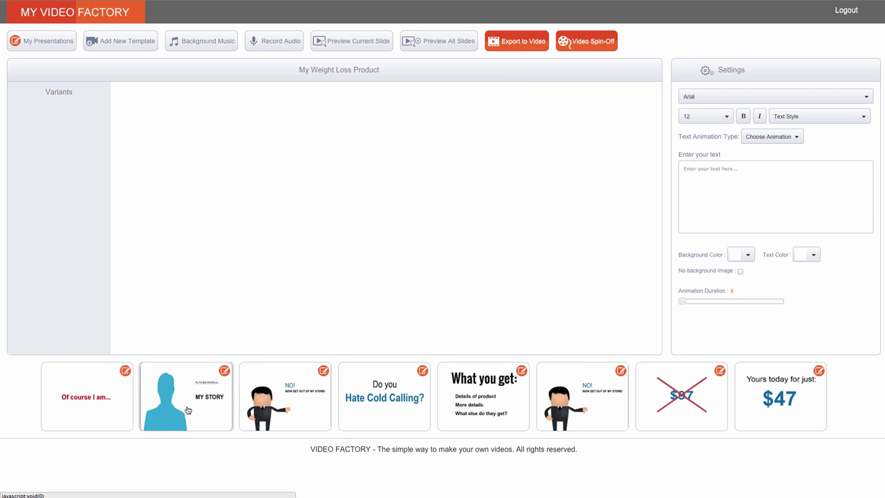
left_click_drag(187, 410, 83, 408)
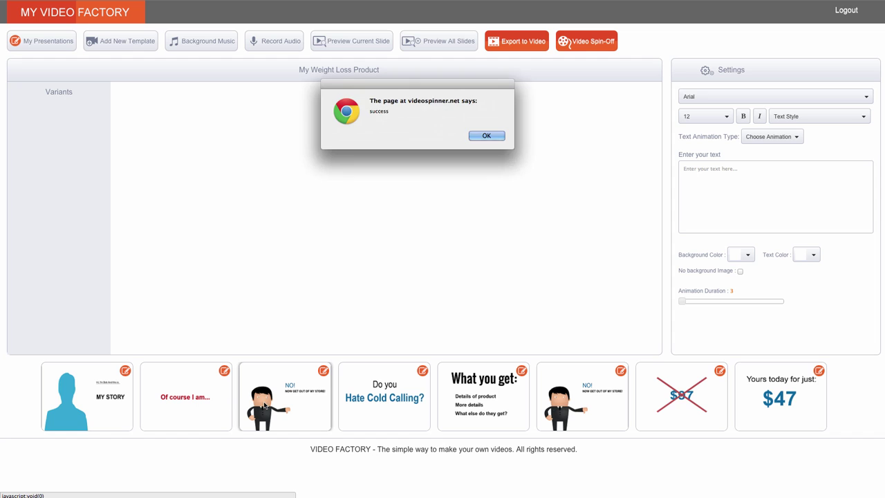
left_click(484, 136)
left_click_drag(278, 404, 377, 404)
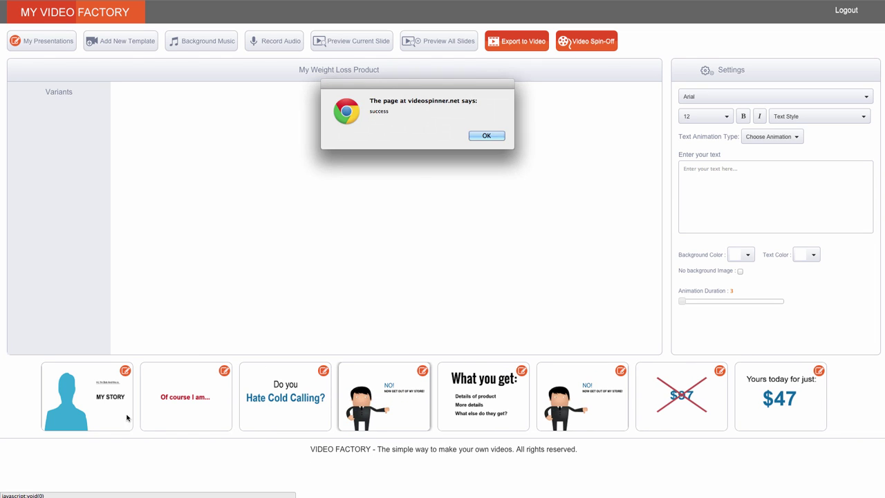
left_click(490, 138)
left_click(51, 409)
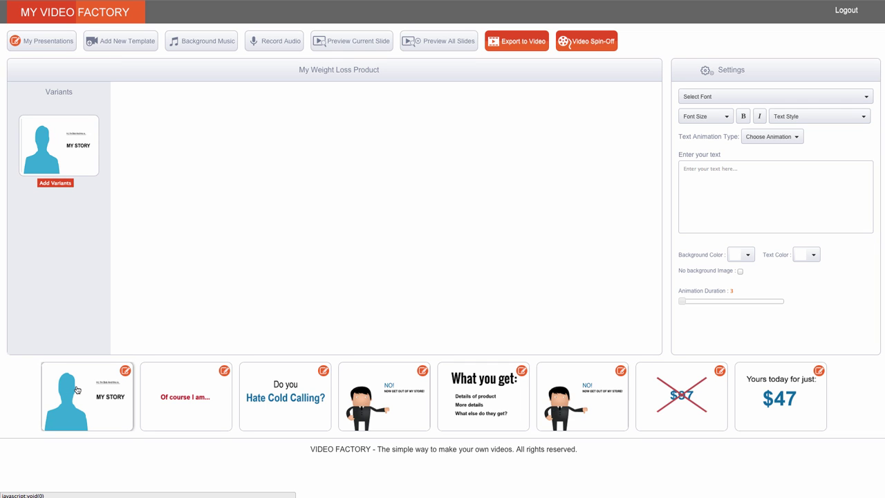
Change the first slide's greeting line to 'Hi. I'm Chris and this is'
left_click(53, 158)
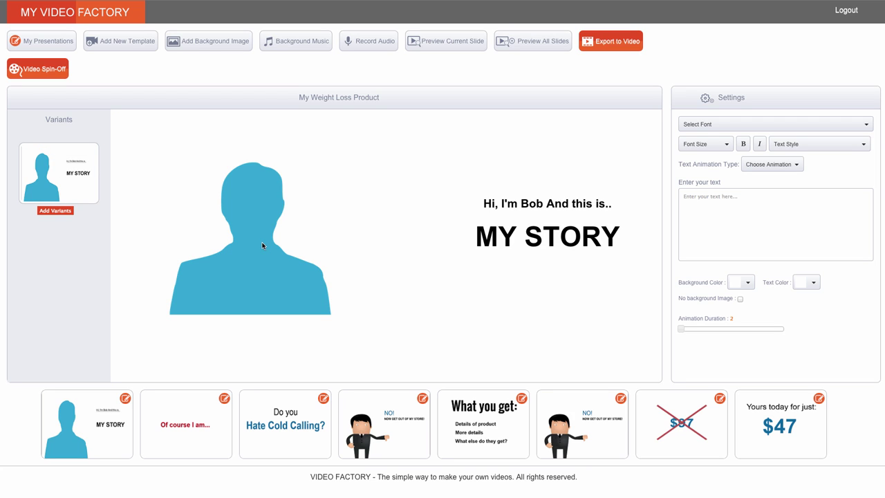
left_click(535, 206)
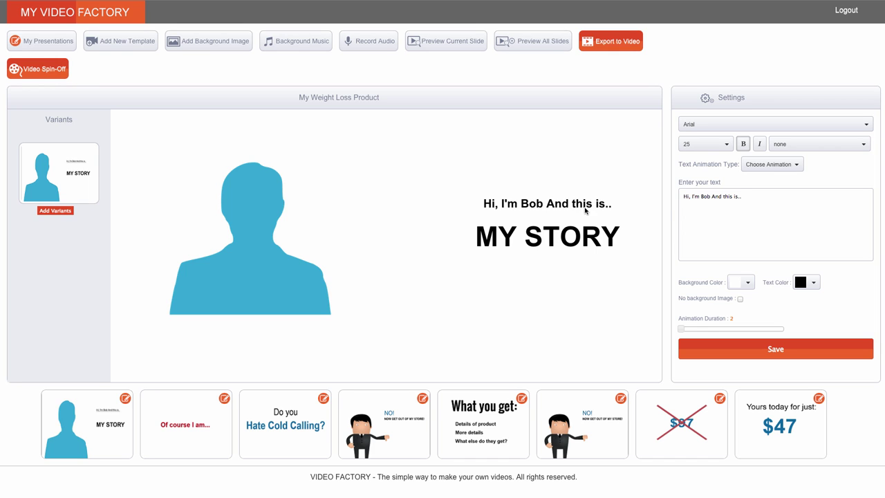
triple_click(678, 199)
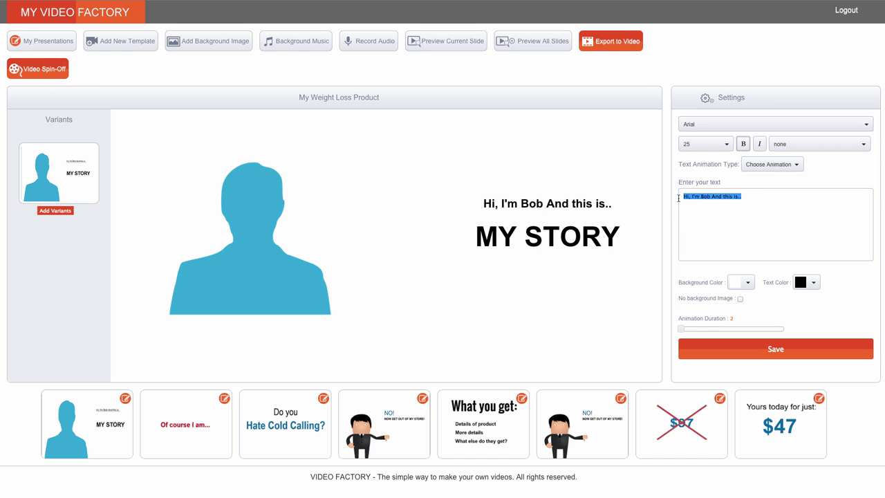
type("J")
key("BackSpace")
type("Hi")
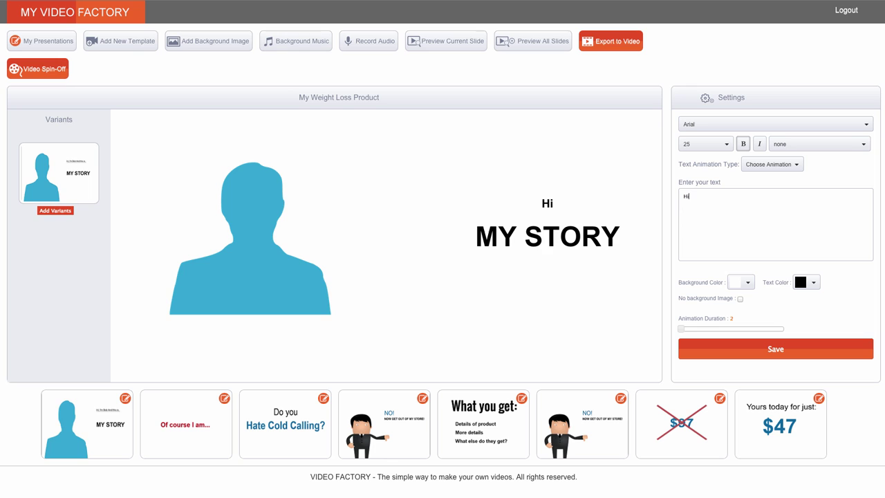
type(". I'm Chris and this is my")
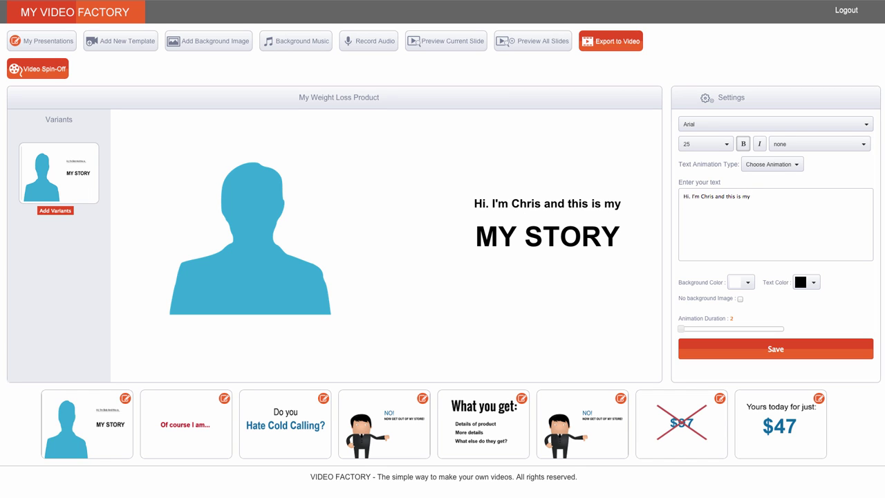
key("BackSpace")
key("BackSpace")
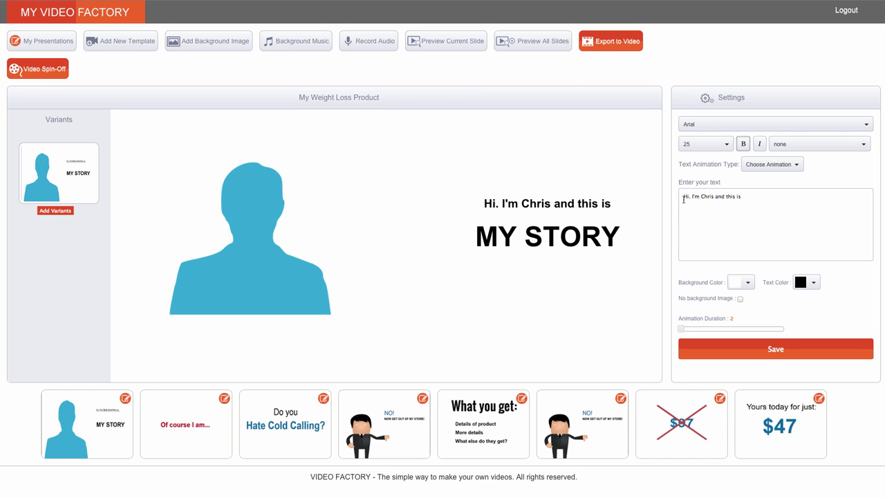
Replace the MY STORY headline with 'Weight Loss Story'
left_click(577, 238)
triple_click(717, 199)
type("Weiugh")
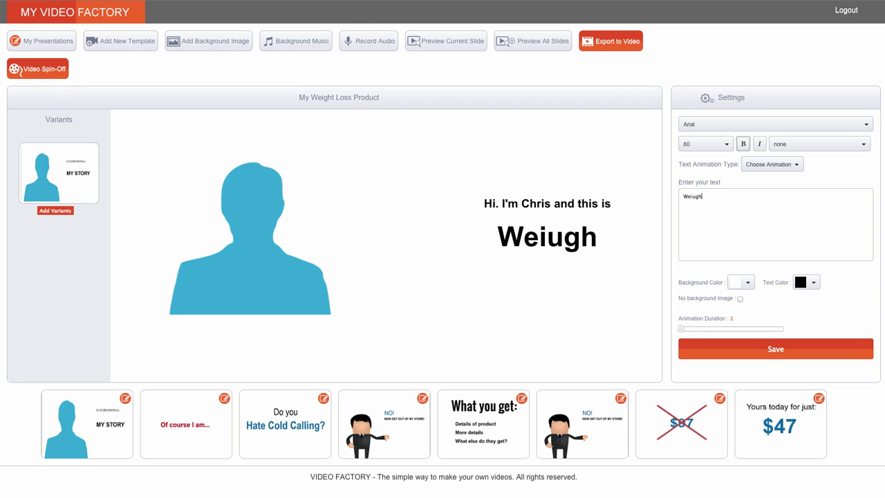
key("BackSpace")
key("BackSpace")
key("BackSpace")
type("ght Loss")
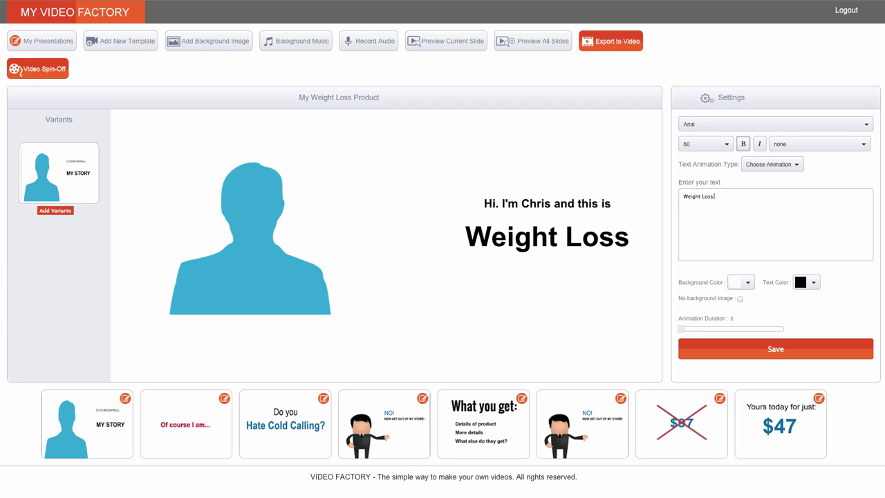
type(" Story")
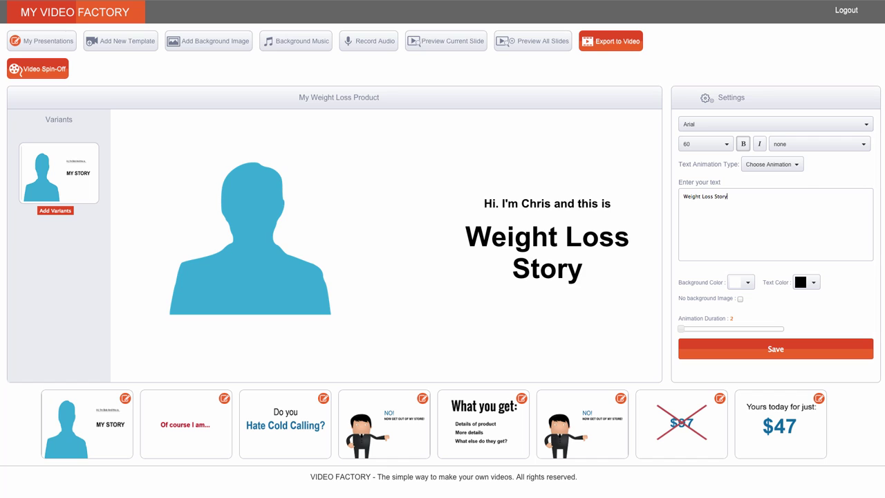
left_click(568, 204)
Set the intro line to Source Sans Pro in a deep red colour
left_click(725, 130)
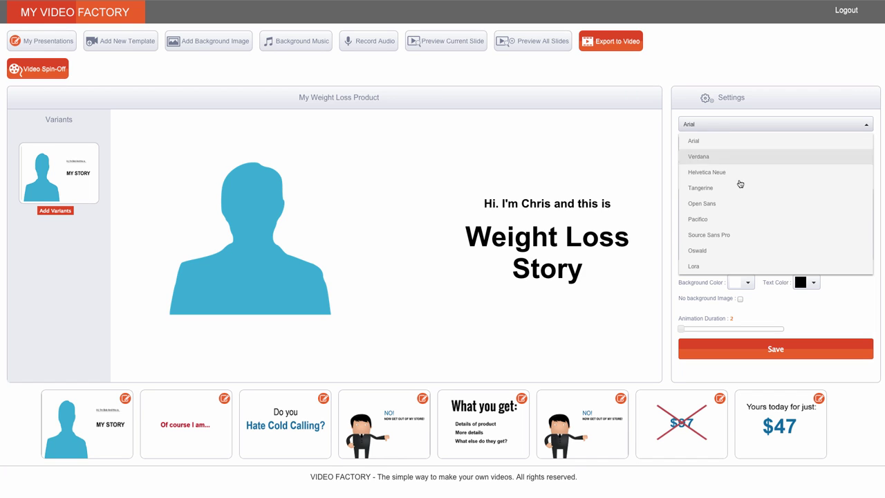
left_click(728, 236)
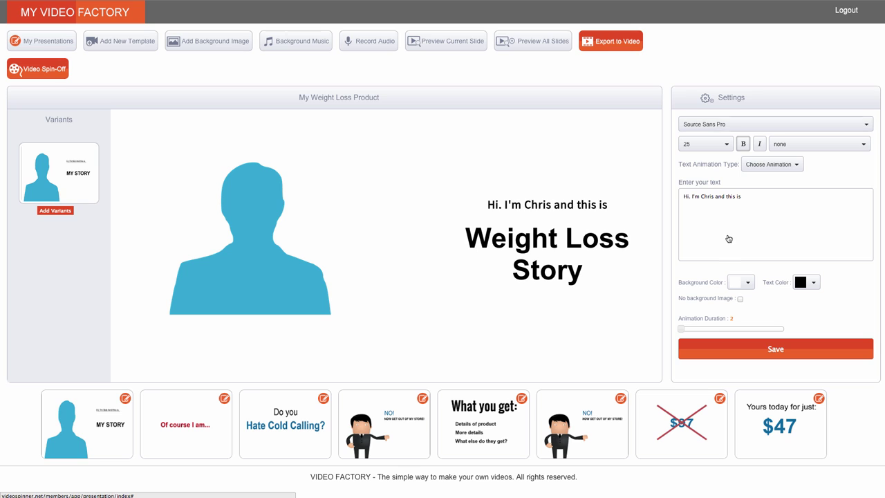
left_click(813, 283)
left_click_drag(720, 356, 721, 359)
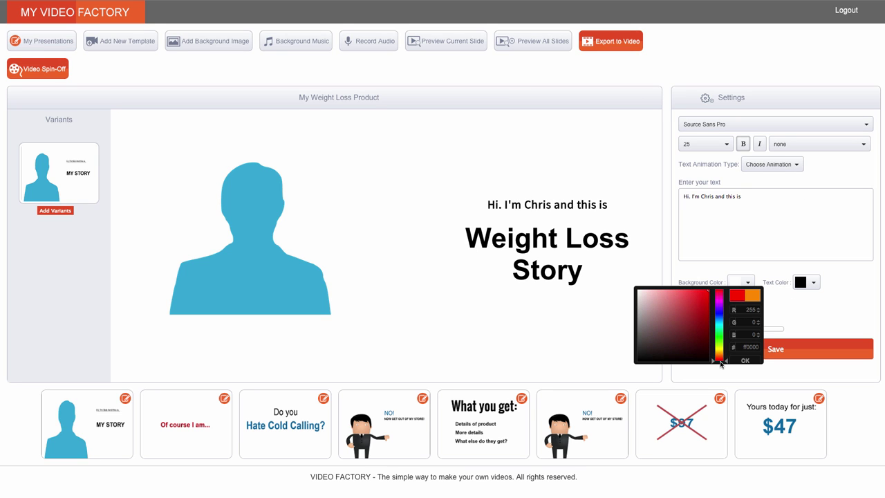
left_click(707, 300)
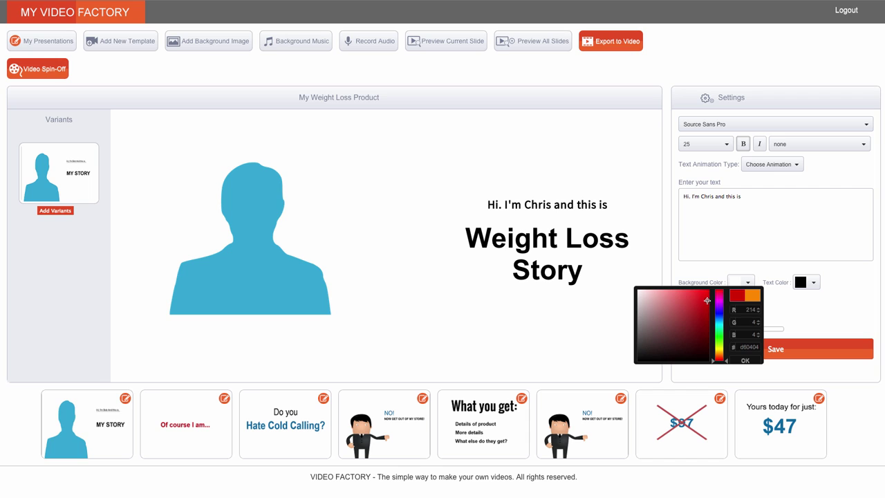
left_click(745, 361)
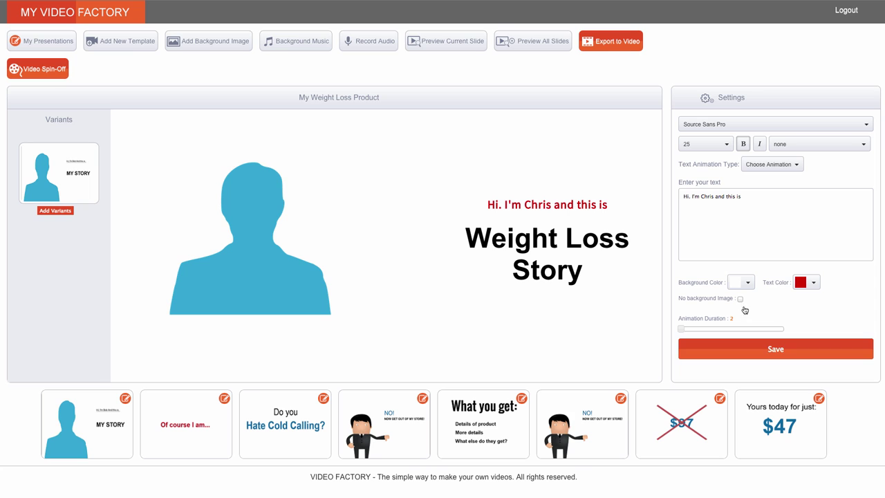
Set the Weight Loss Story title to Lora in blue
left_click(561, 248)
left_click(737, 124)
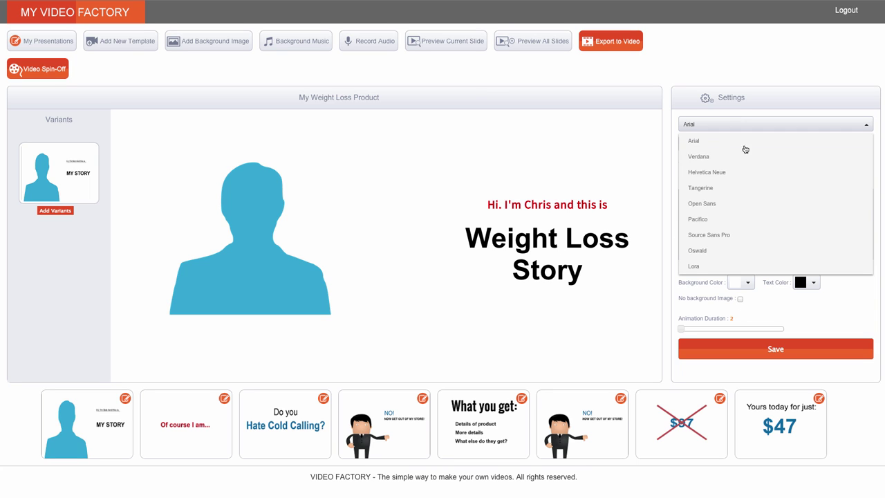
left_click(702, 266)
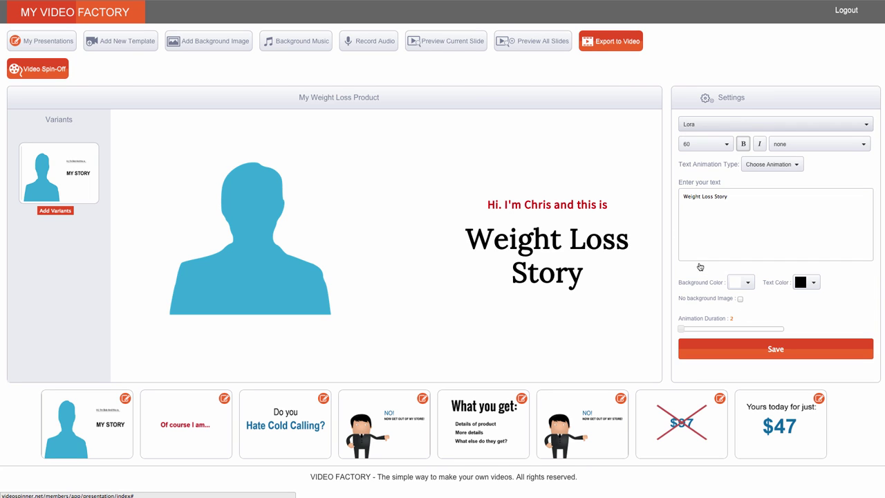
left_click(801, 282)
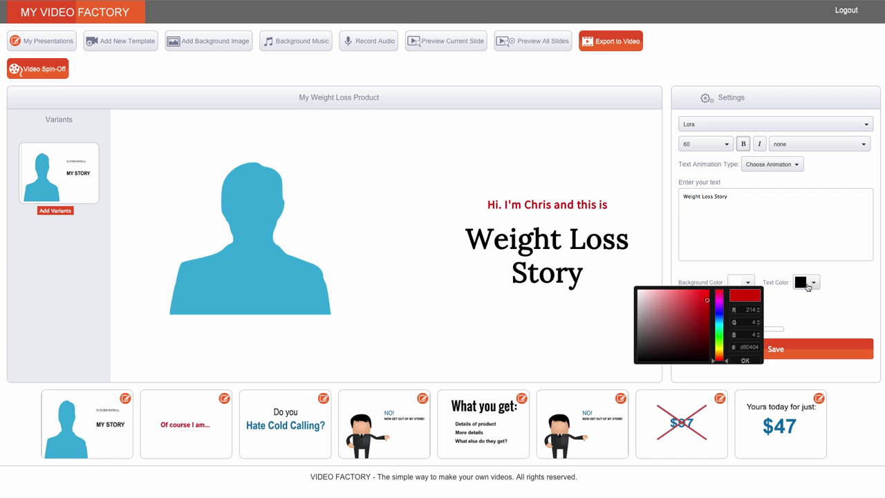
left_click(718, 316)
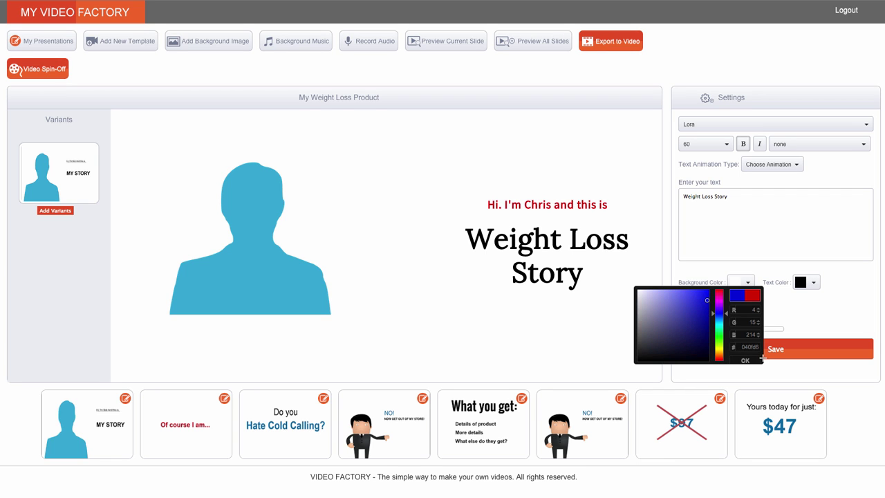
left_click(746, 360)
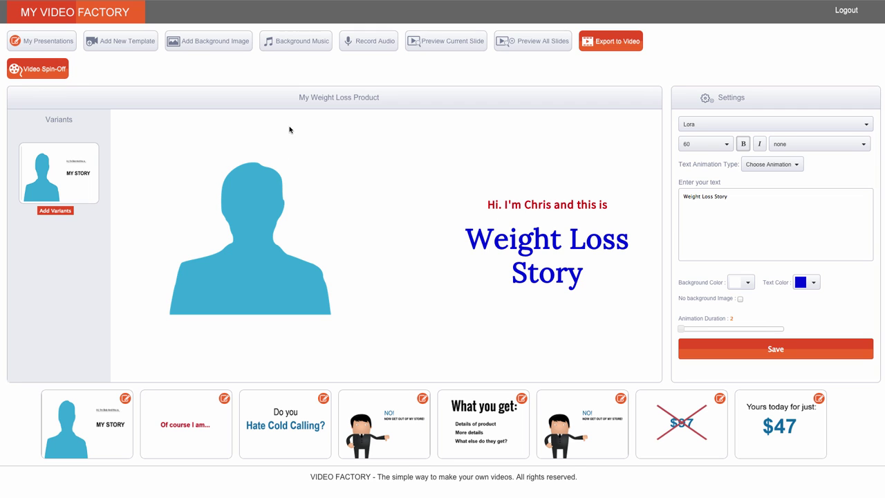
Open the Image Library for the silhouette and browse to the Avatar Cartoon collection
left_click(249, 214)
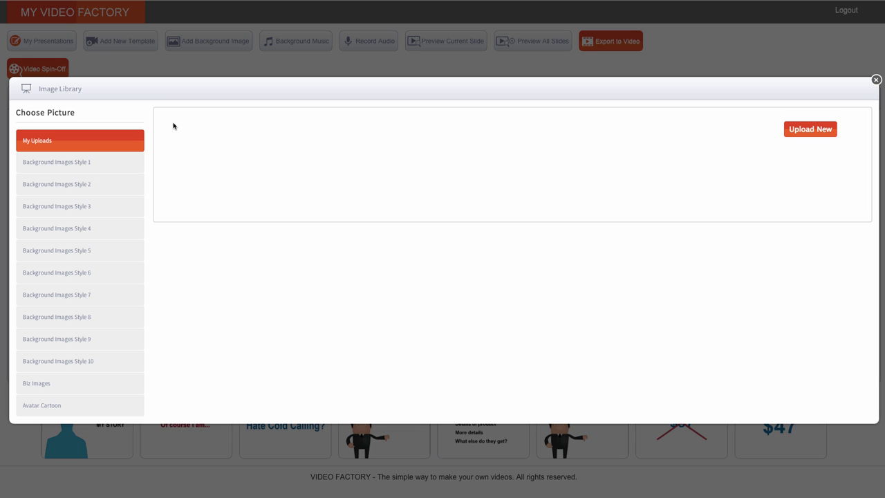
left_click(61, 390)
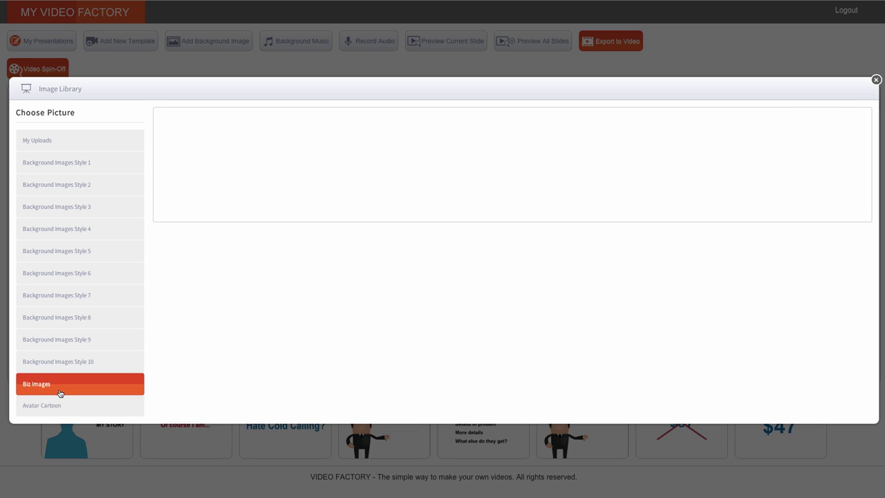
left_click(65, 407)
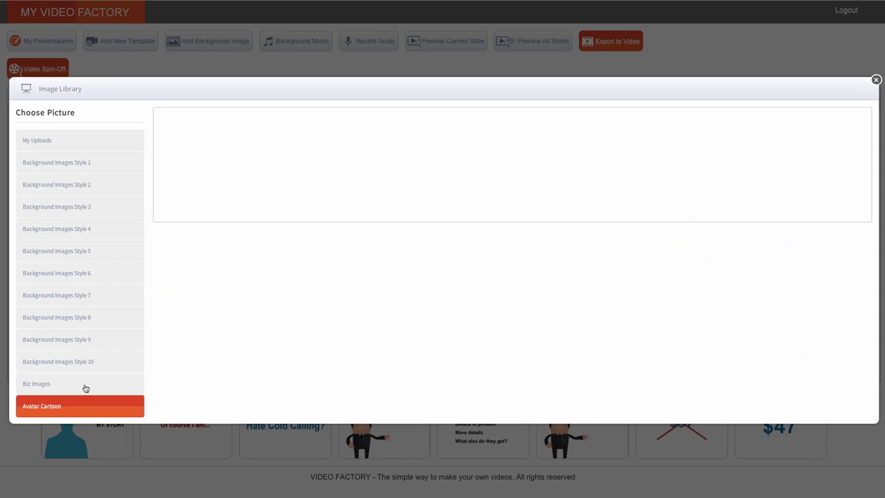
scroll(387, 237, "down", 1)
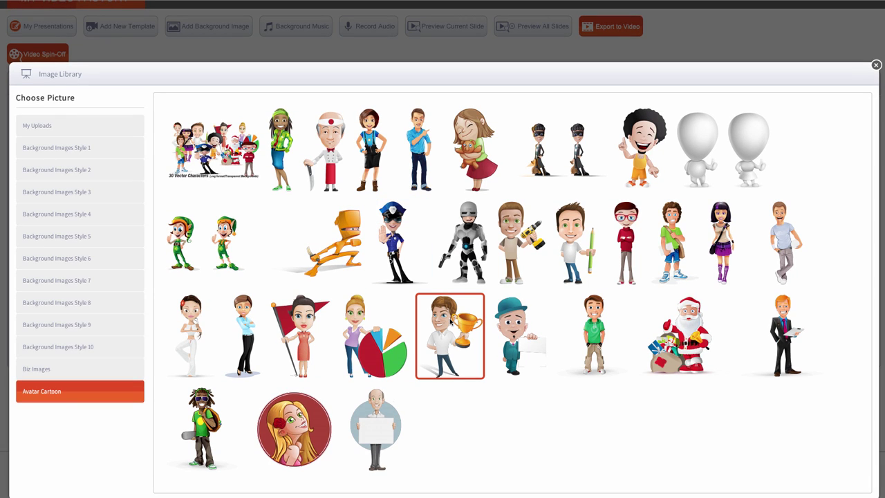
Place the trophy-holding cartoon man on the slide, then browse Background Images Styles 1–8
left_click(453, 354)
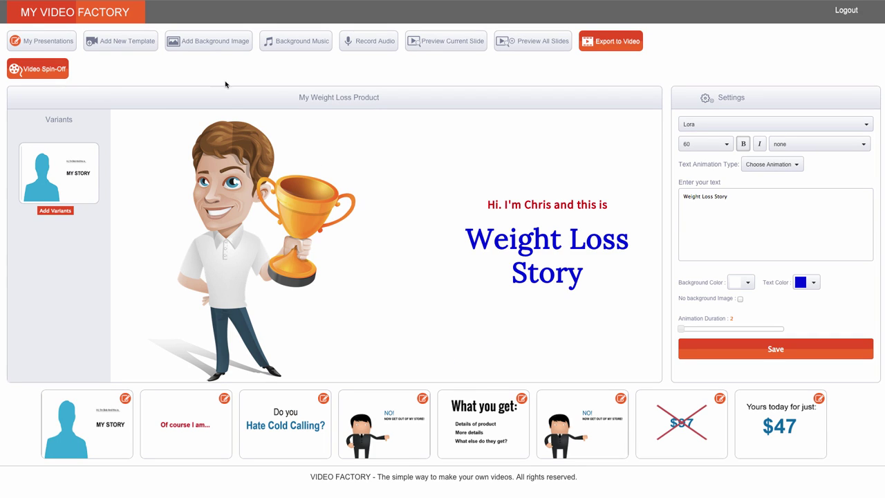
left_click(209, 49)
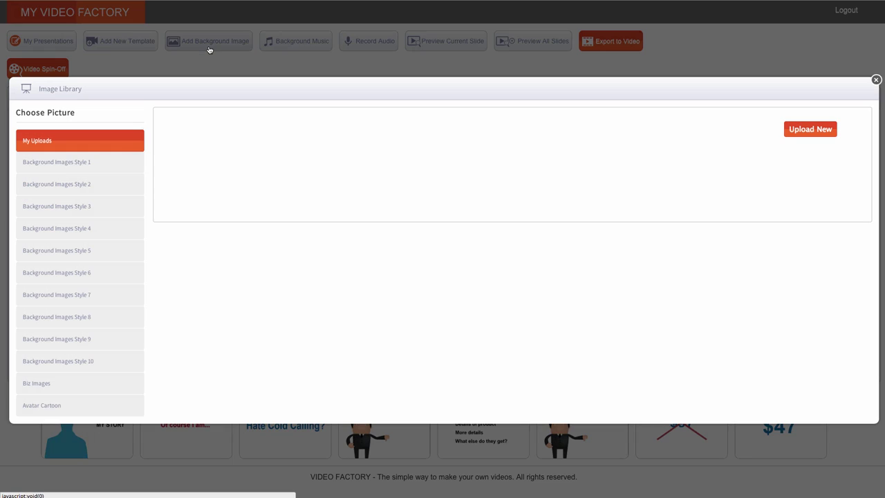
left_click(105, 163)
left_click(96, 188)
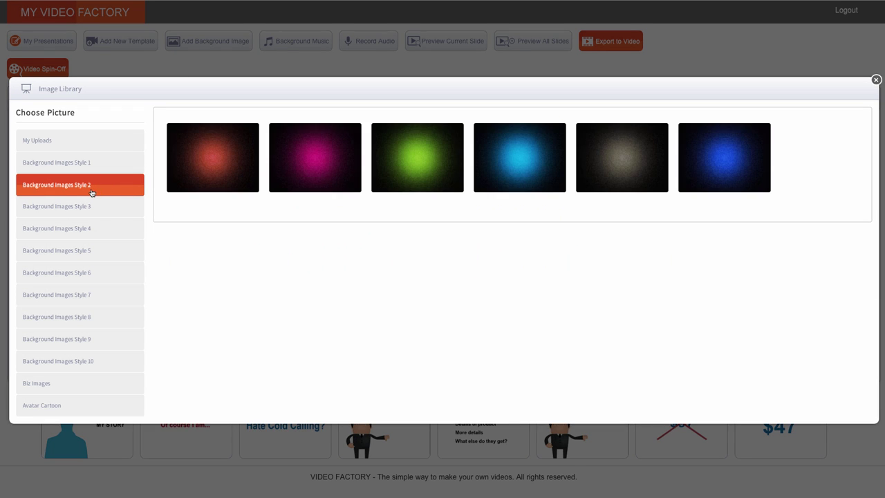
left_click(97, 208)
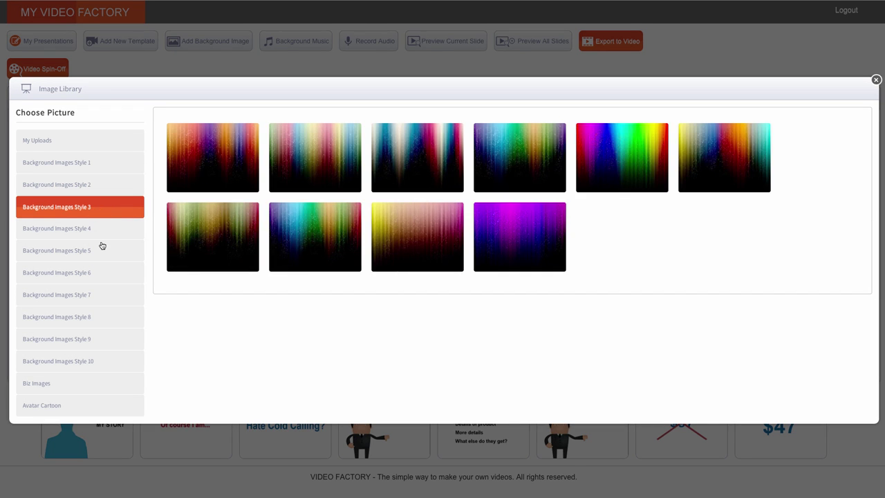
left_click(99, 245)
left_click(102, 267)
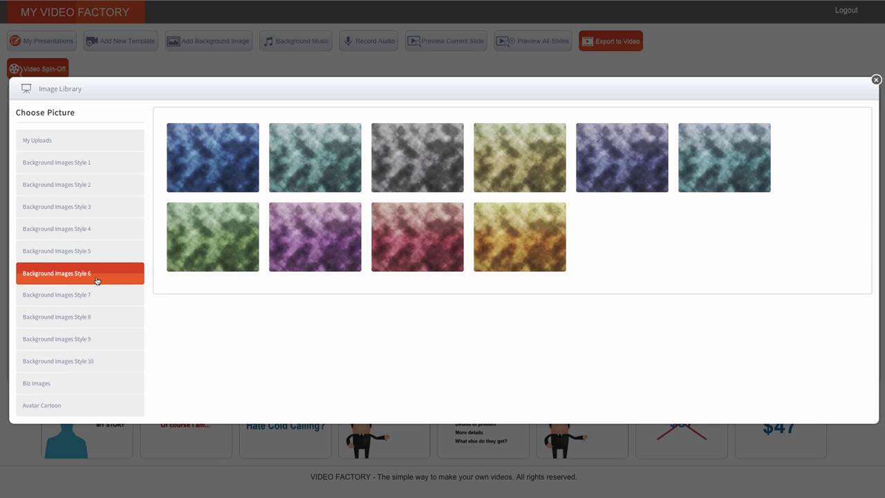
left_click(94, 294)
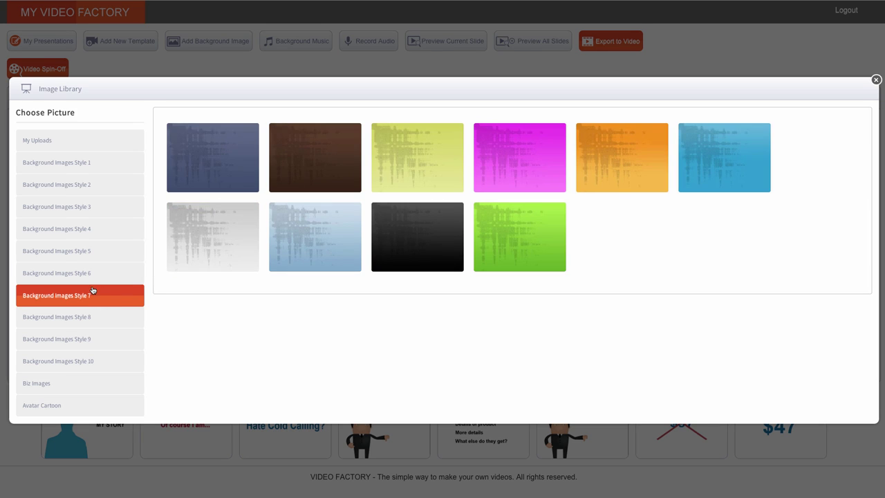
left_click(93, 311)
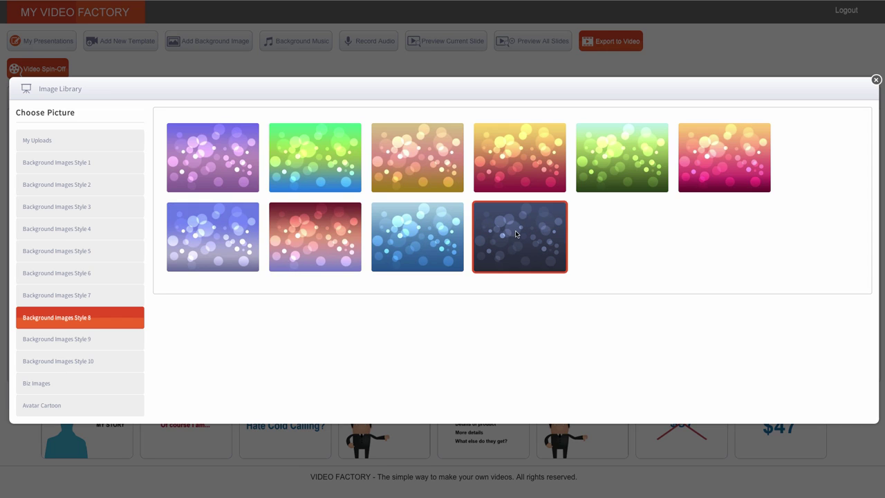
Apply the purple bokeh slide background and recolour the intro line white
left_click(244, 165)
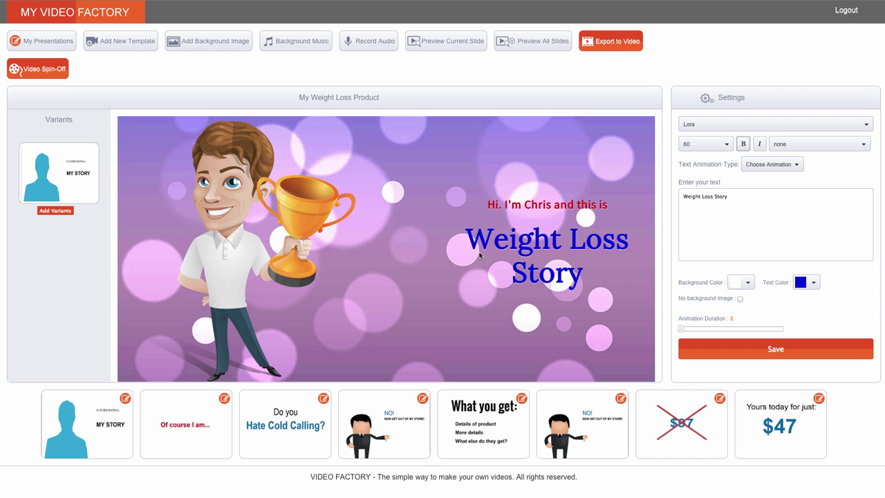
left_click(580, 206)
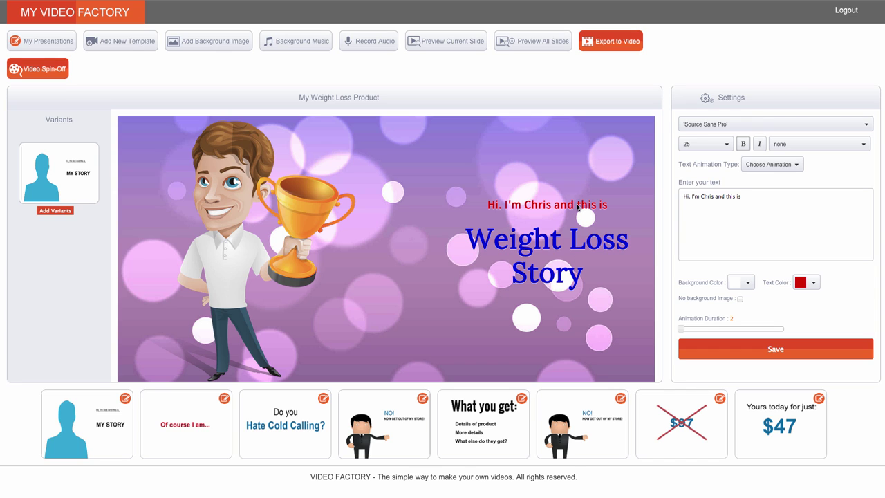
left_click(816, 283)
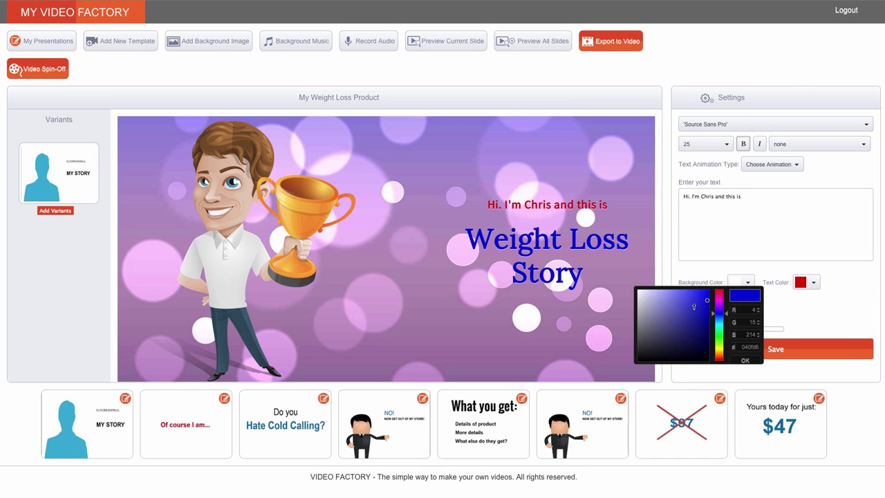
left_click(698, 301)
left_click(746, 361)
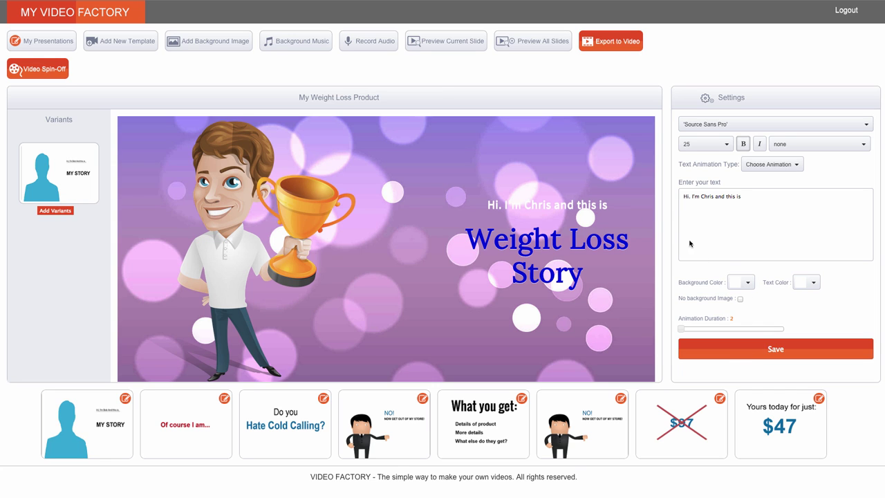
Recolour the greeting line to a brighter red shade
left_click(807, 282)
left_click_drag(729, 311, 725, 289)
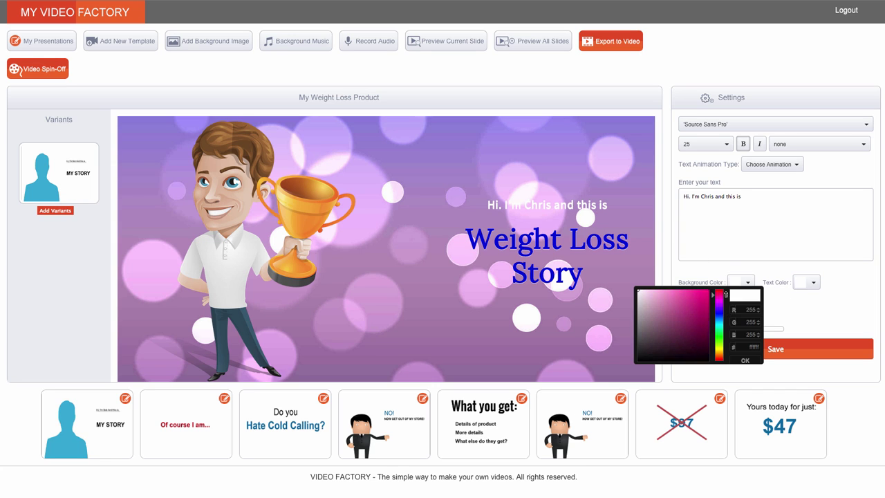
left_click(687, 305)
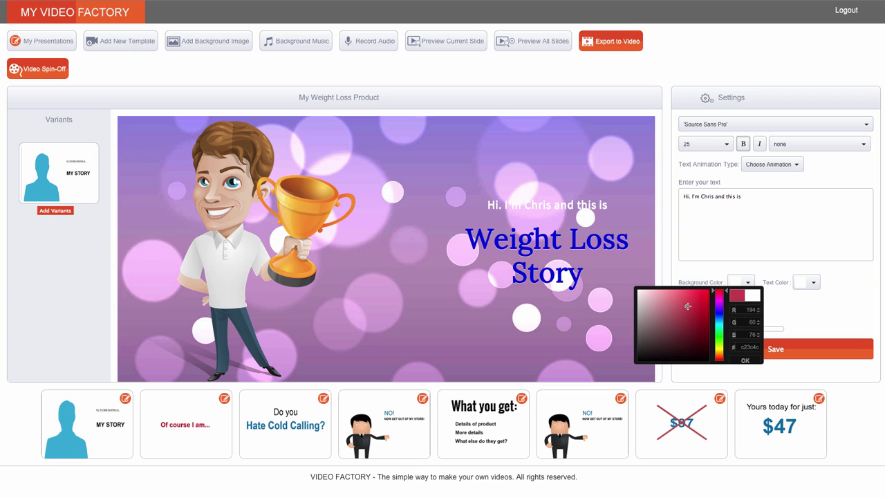
left_click(747, 361)
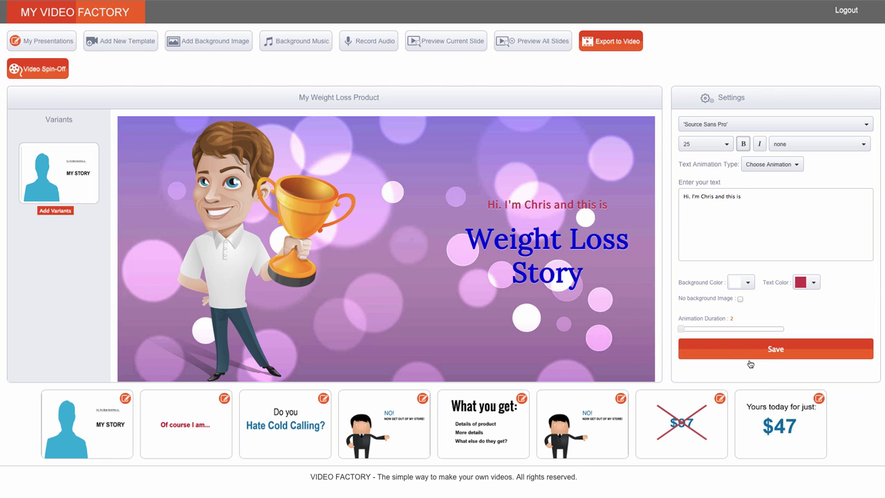
left_click(814, 282)
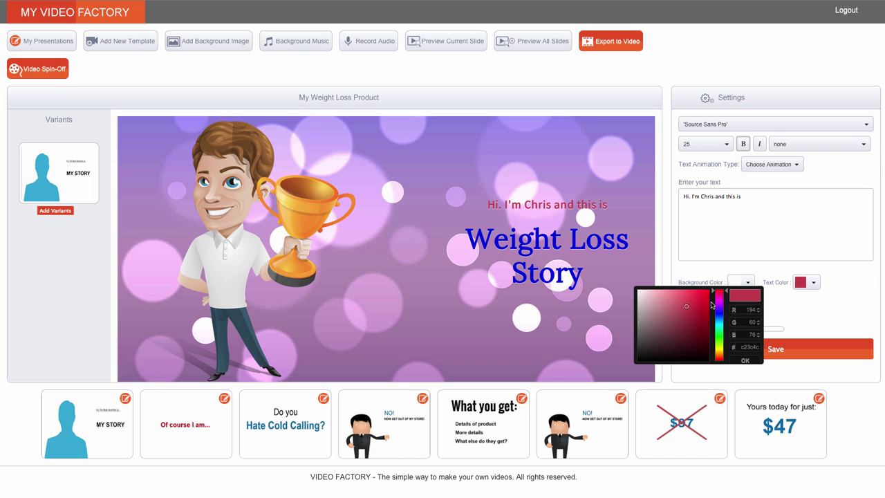
left_click_drag(690, 309, 697, 291)
left_click(745, 364)
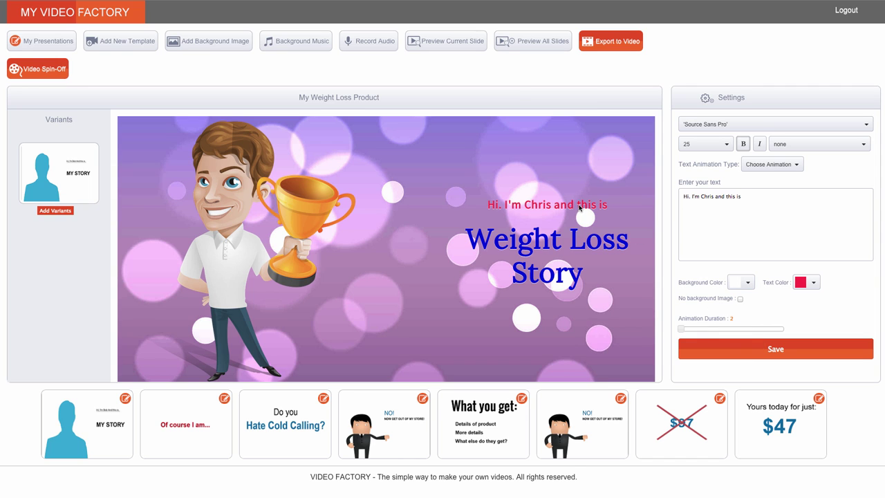
Change the greeting line's text colour to blue
left_click(800, 283)
left_click_drag(723, 318, 699, 298)
left_click(748, 361)
left_click(815, 286)
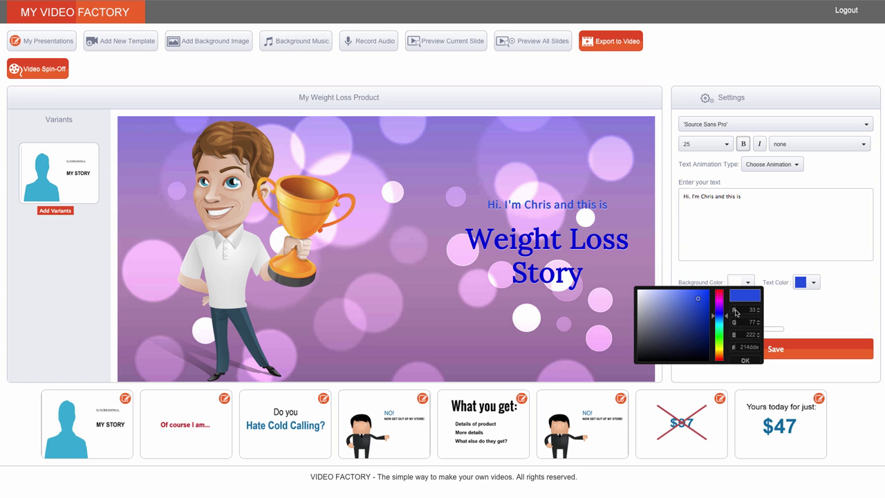
Set the greeting line's font size to 30
left_click(782, 246)
left_click(719, 145)
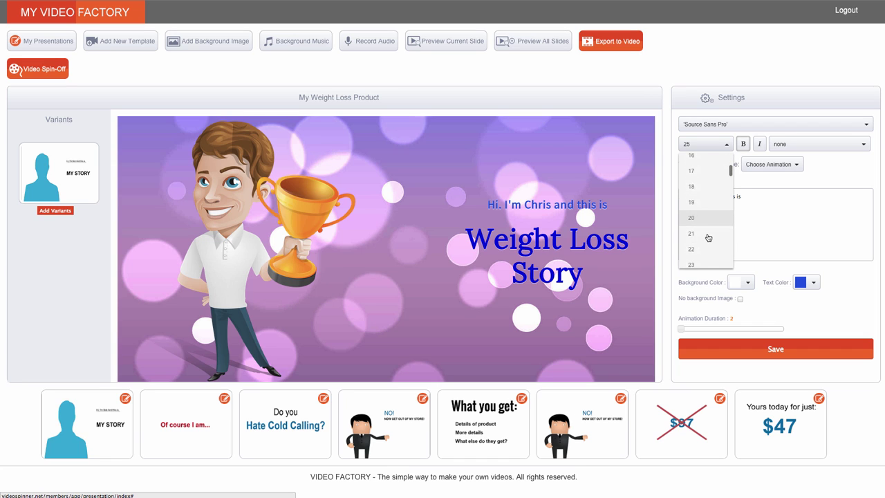
scroll(705, 242, "down", 3)
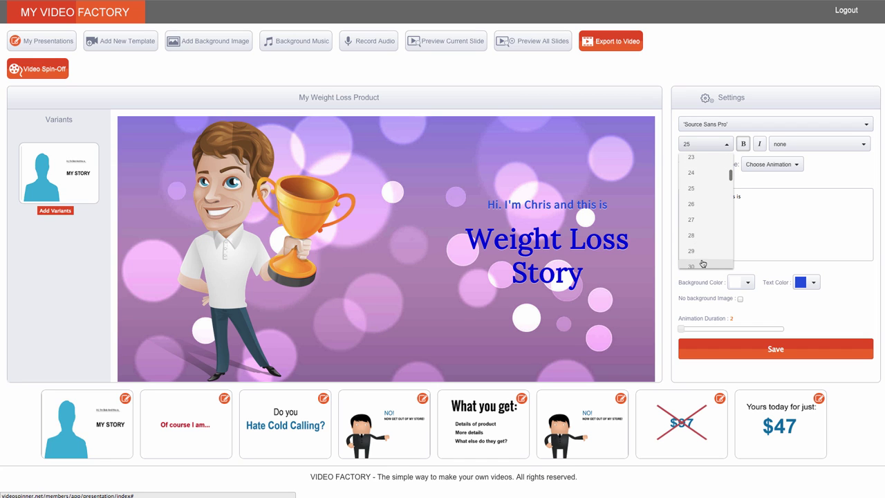
left_click(704, 266)
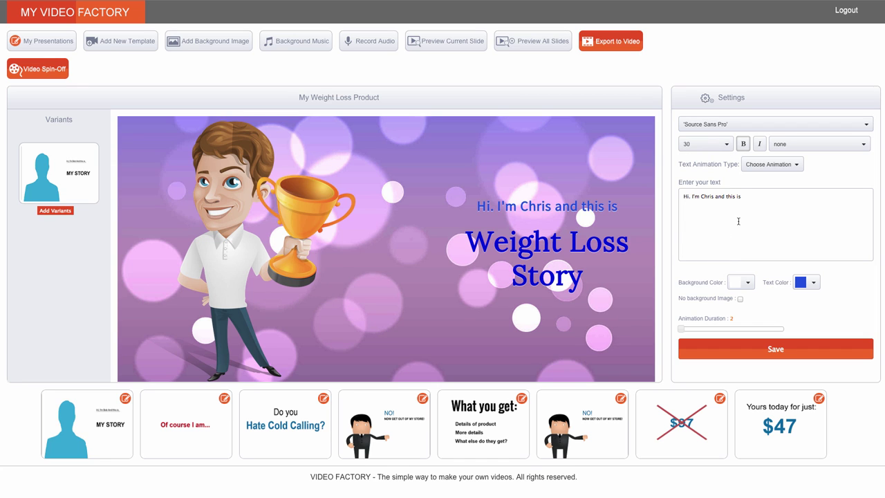
Prefix the title with 'My' to read 'My Weight Loss Story' and save the variant
left_click(468, 246)
left_click(680, 196)
type("My Weight Loss Story")
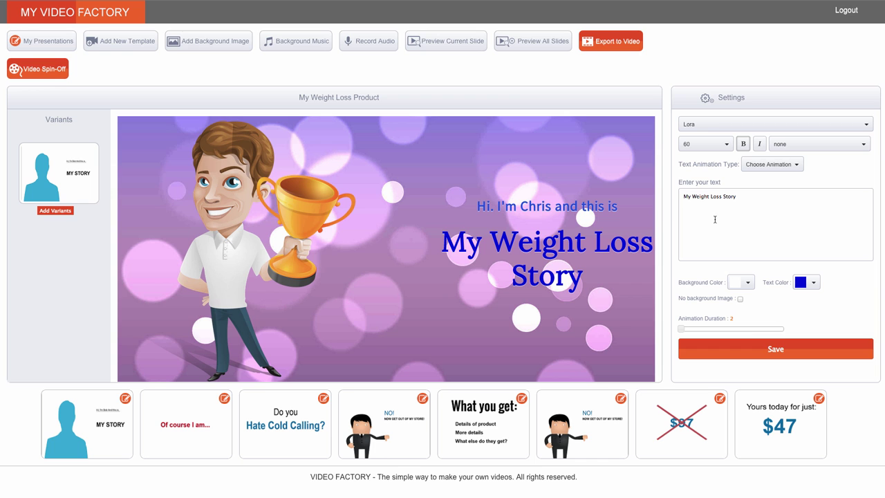
left_click(753, 349)
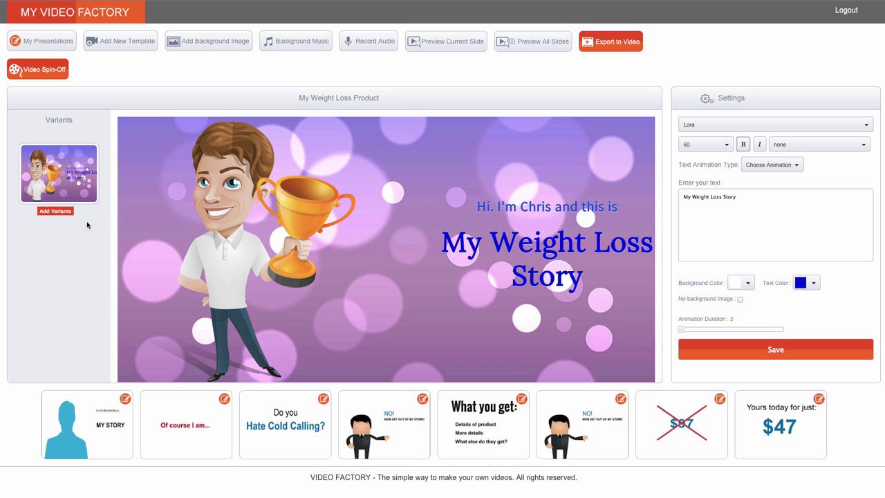
Add a second variant and change its greeting to end 'Chris And This is'
left_click(61, 212)
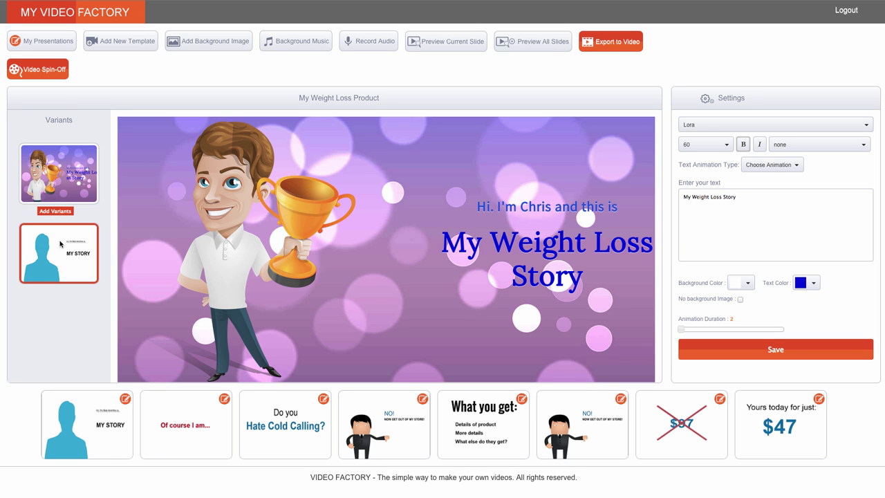
left_click(58, 247)
left_click(74, 179)
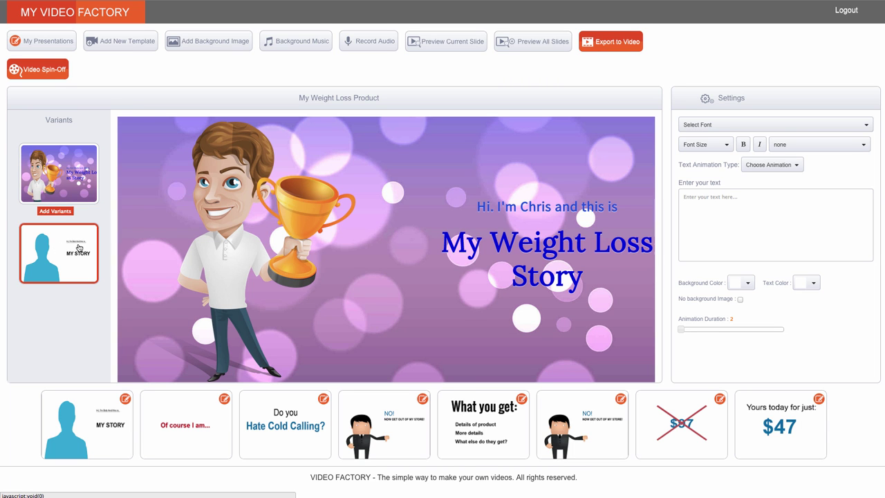
left_click(78, 247)
left_click(523, 205)
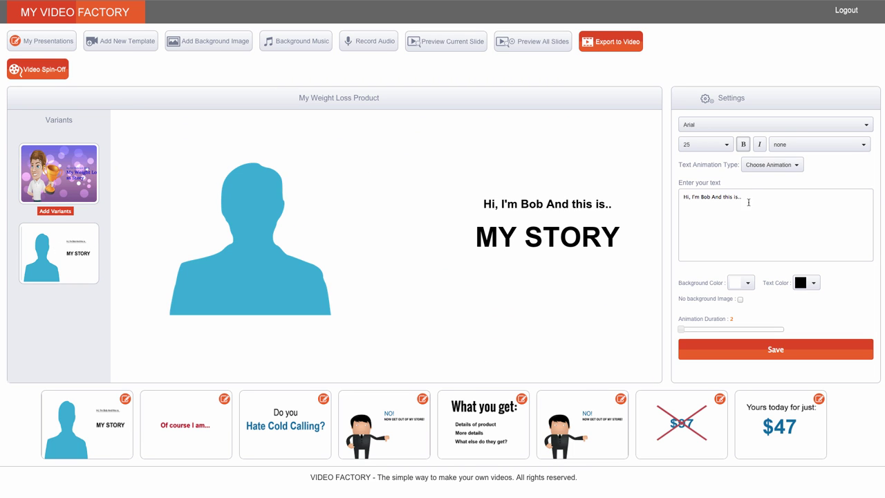
left_click_drag(748, 202, 706, 196)
type("C")
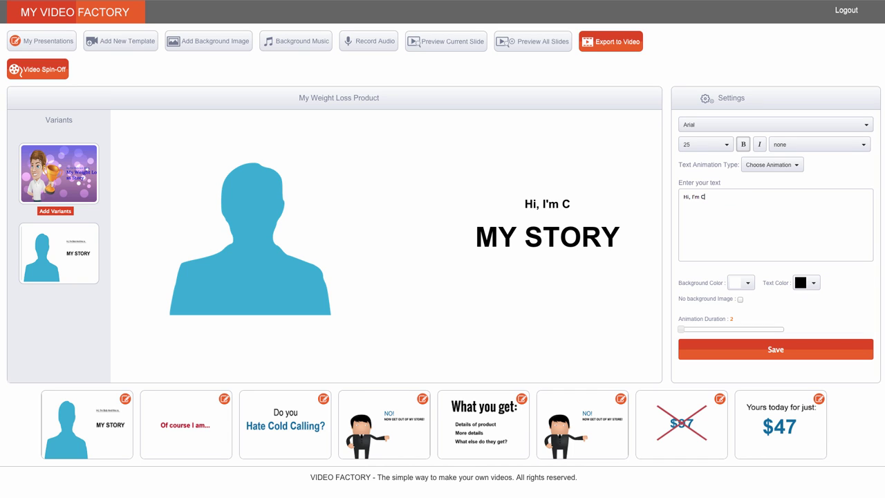
type("hris And This I")
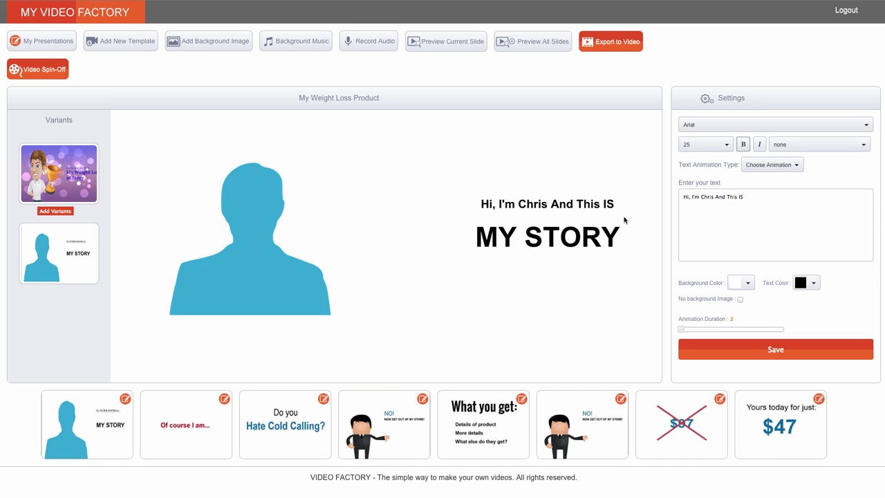
type("S")
key("BackSpace")
type("s")
Replace the headline with 'My Best Weight Loss Tips'
left_click(579, 236)
left_click_drag(712, 197, 681, 197)
type("My Best")
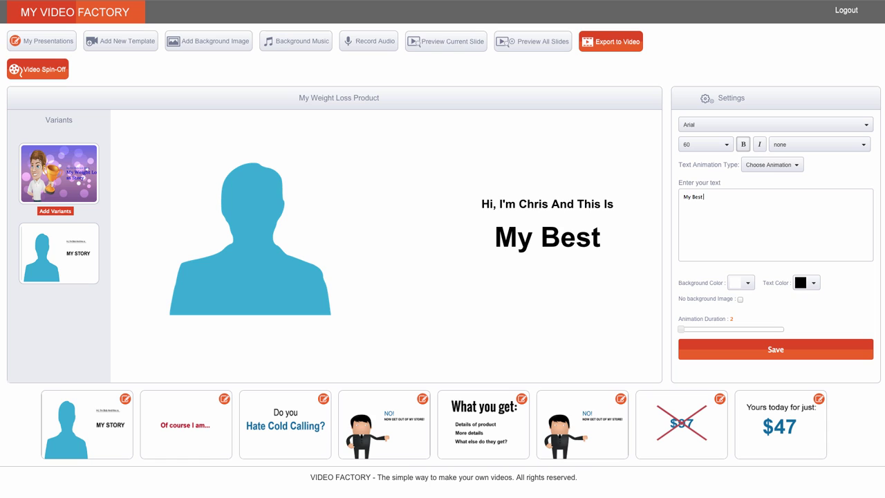
type(" Weight loss")
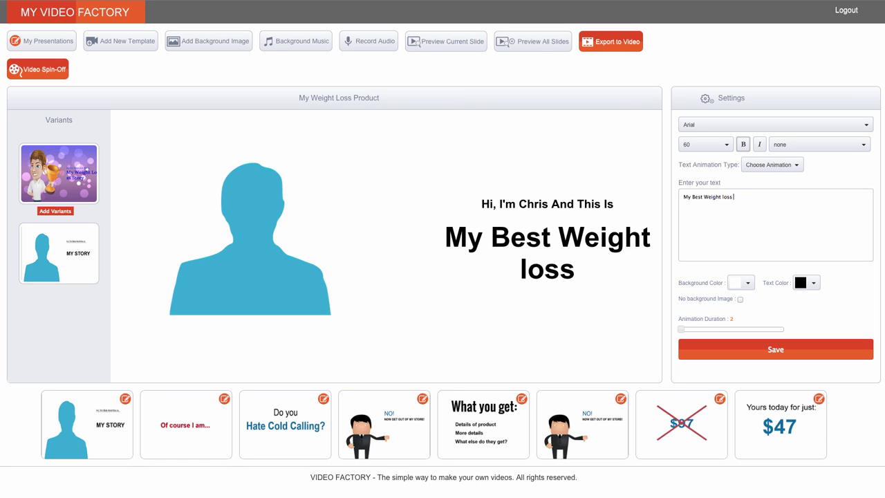
key("BackSpace")
key("BackSpace")
key("BackSpace")
type("Loss")
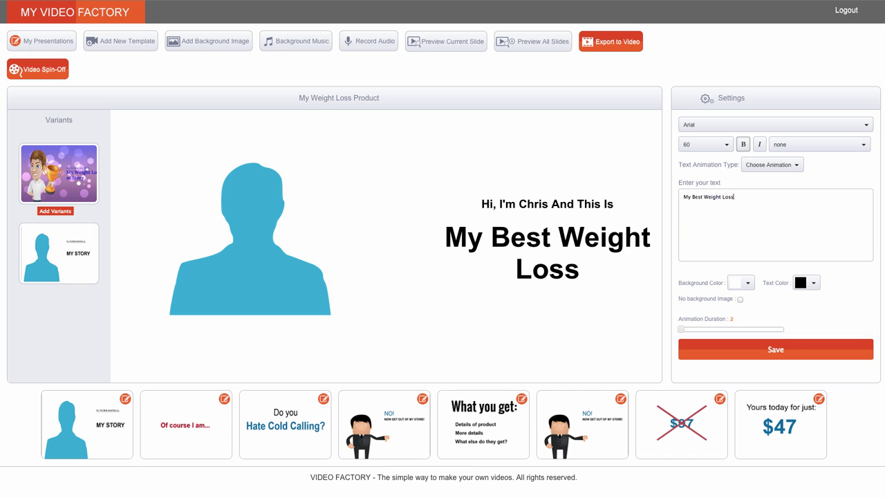
type(" Tuos")
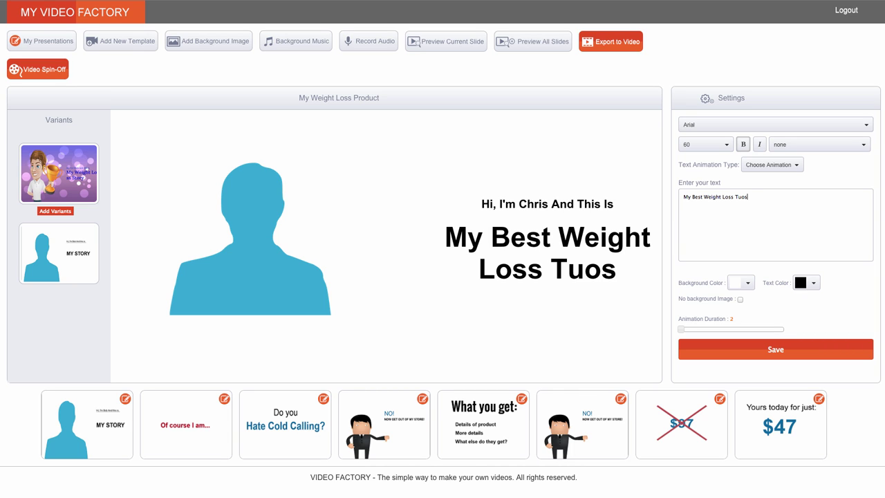
key("BackSpace")
key("BackSpace")
key("BackSpace")
type("ps")
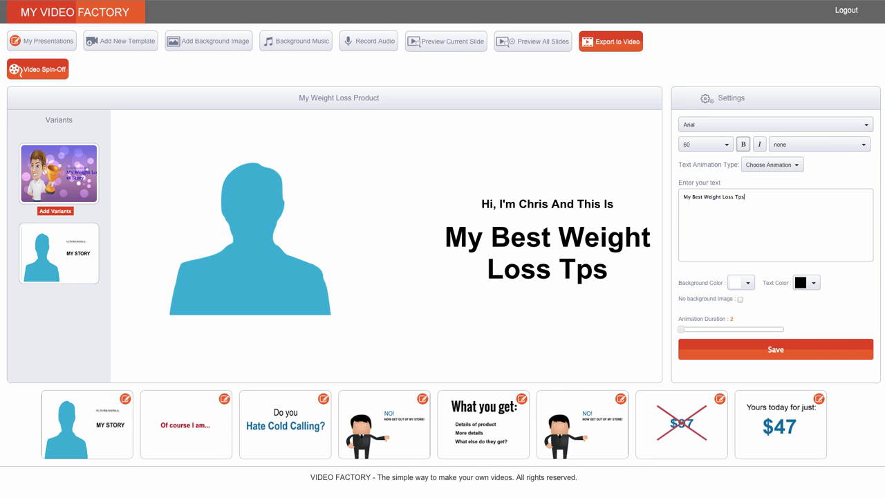
key("BackSpace")
key("BackSpace")
type("ips")
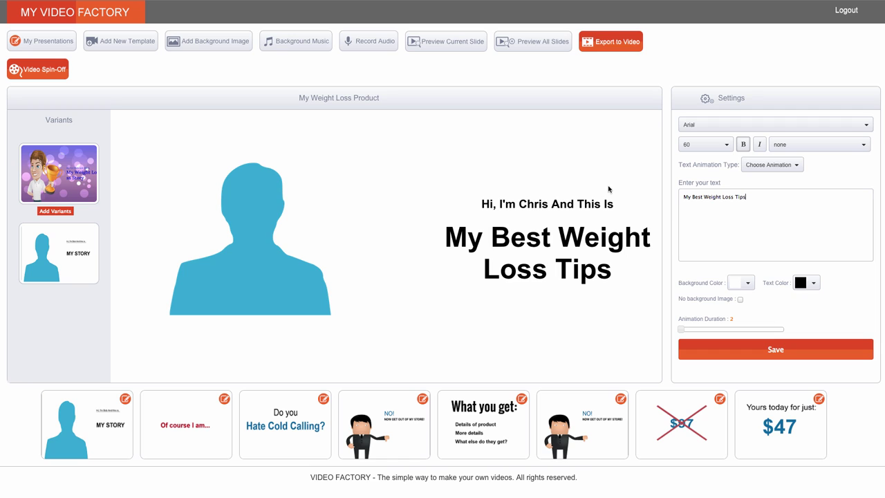
Reword the greeting's ending to 'These are my'
left_click(587, 204)
left_click_drag(742, 196, 731, 198)
type("hese are my")
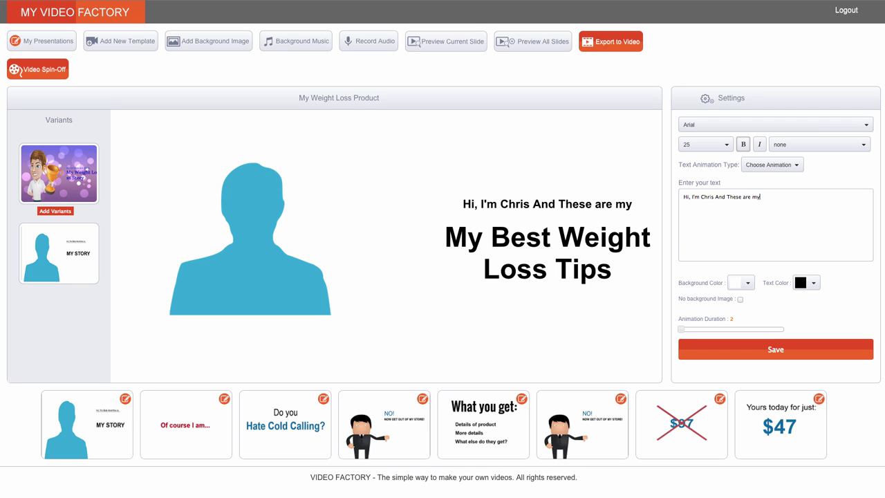
Swap the blue silhouette for the orange ninja from Avatar Cartoon and save the variant
left_click(246, 263)
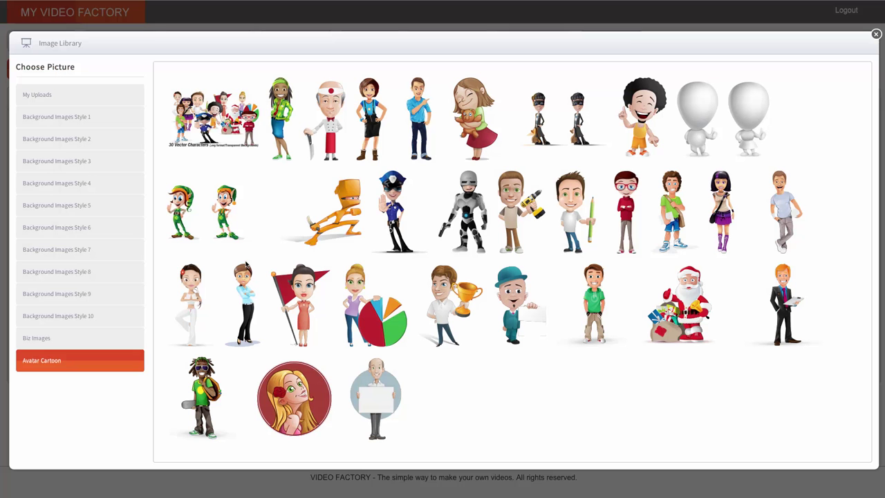
left_click(339, 233)
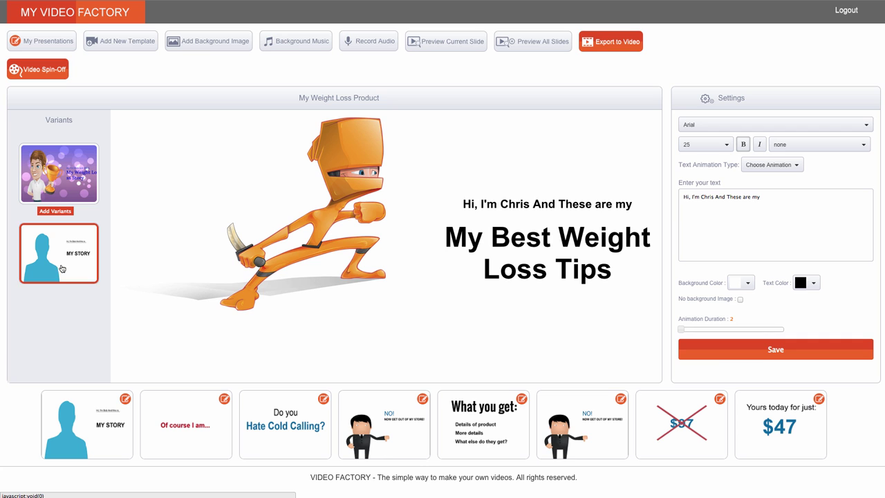
left_click(766, 355)
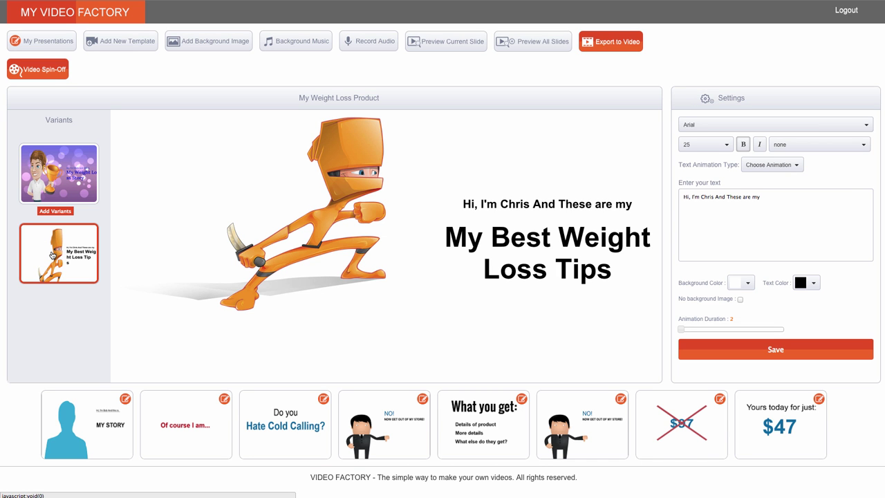
Apply the green streaked Style 10 background to the ninja variant
left_click(52, 255)
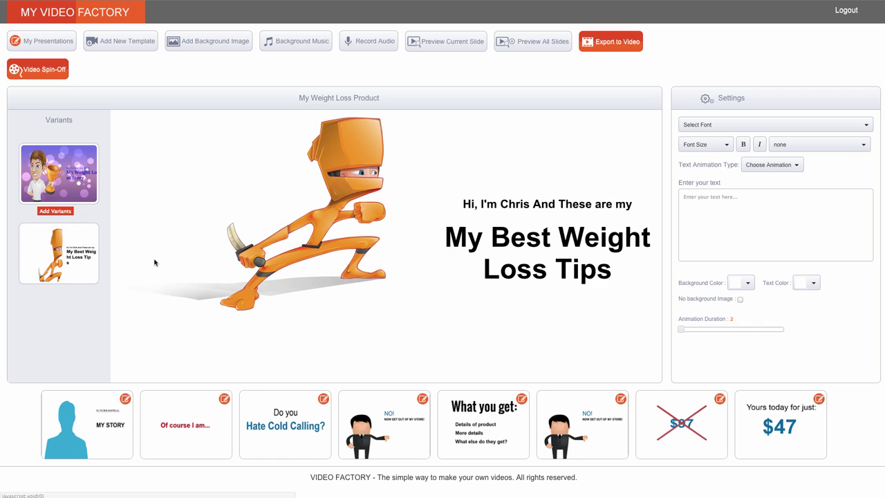
left_click(276, 47)
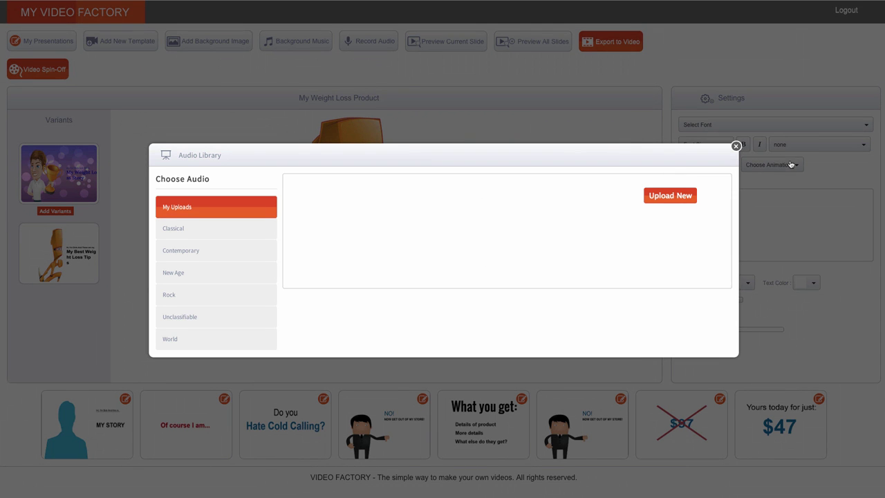
left_click(737, 145)
left_click(205, 43)
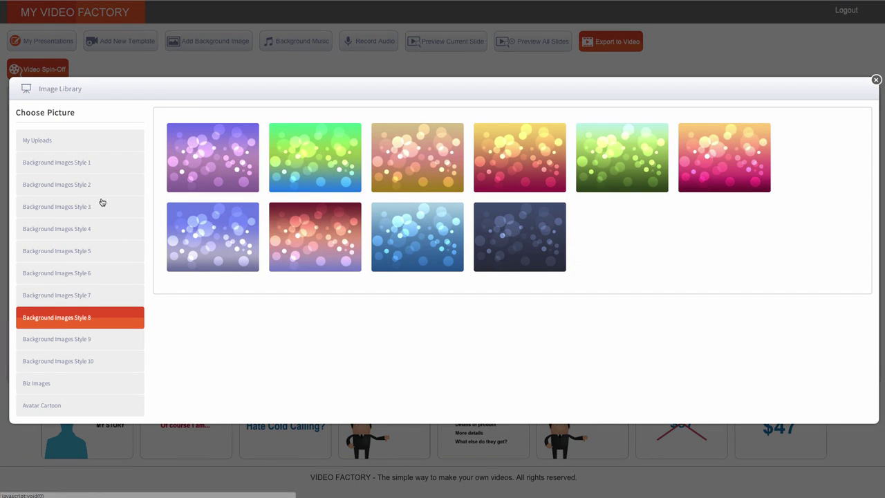
left_click(93, 347)
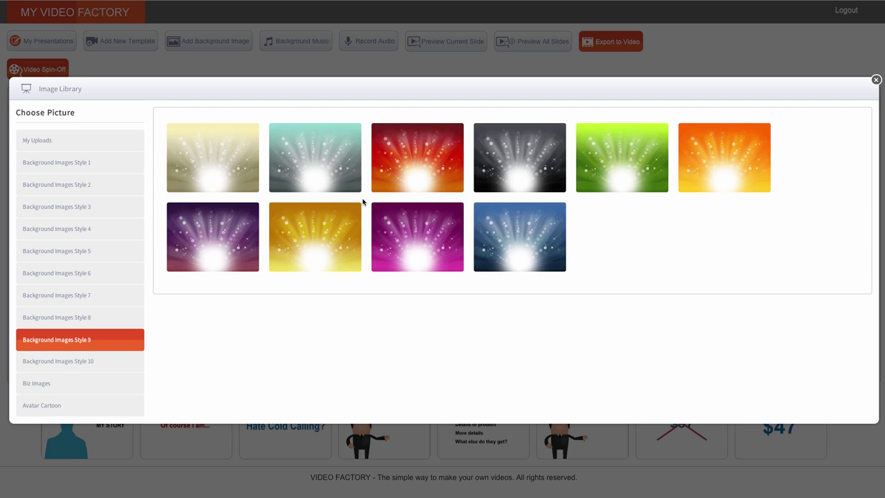
left_click(120, 360)
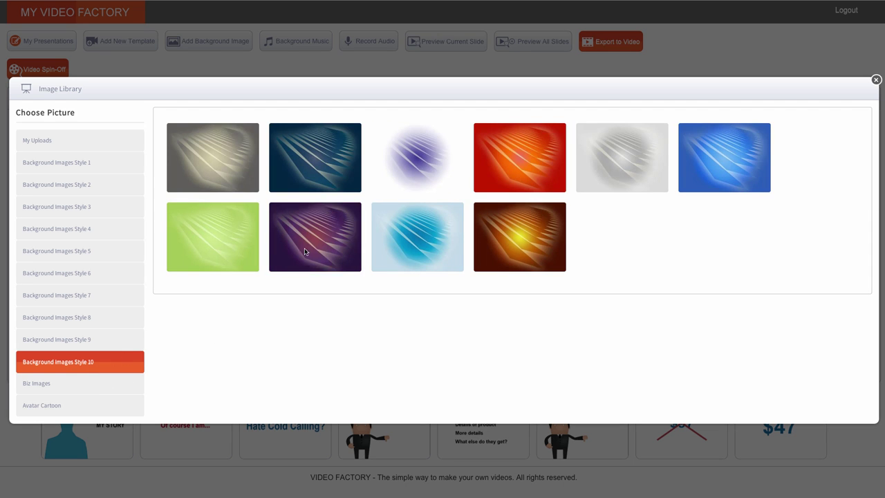
left_click(231, 242)
Color the headline dark red (b81124) and save the variant
left_click(578, 248)
left_click(812, 283)
left_click(722, 315)
left_click(722, 291)
left_click(705, 311)
left_click(745, 361)
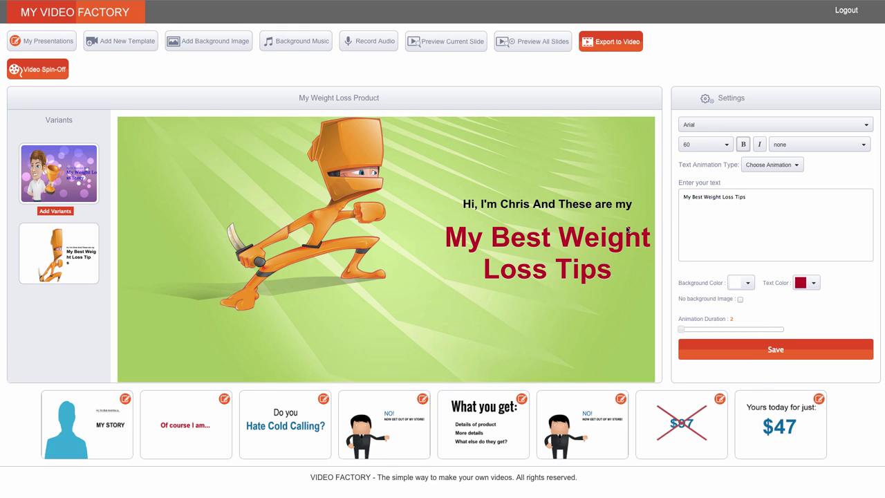
left_click(743, 353)
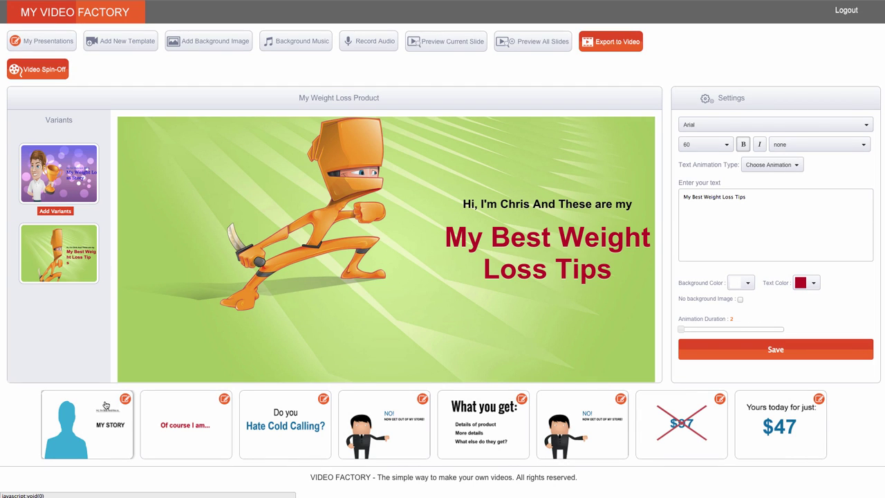
Replace the Of course I am... slide text with 'Let me tell you a secret'
left_click(200, 433)
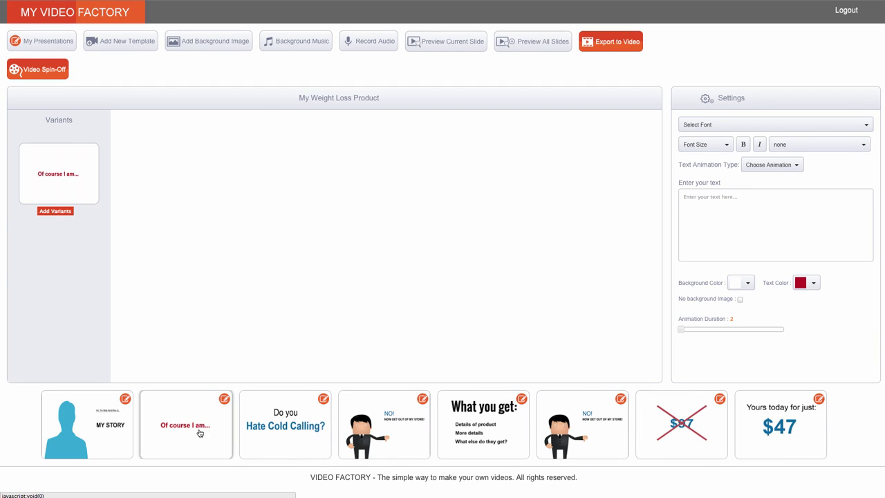
left_click(56, 176)
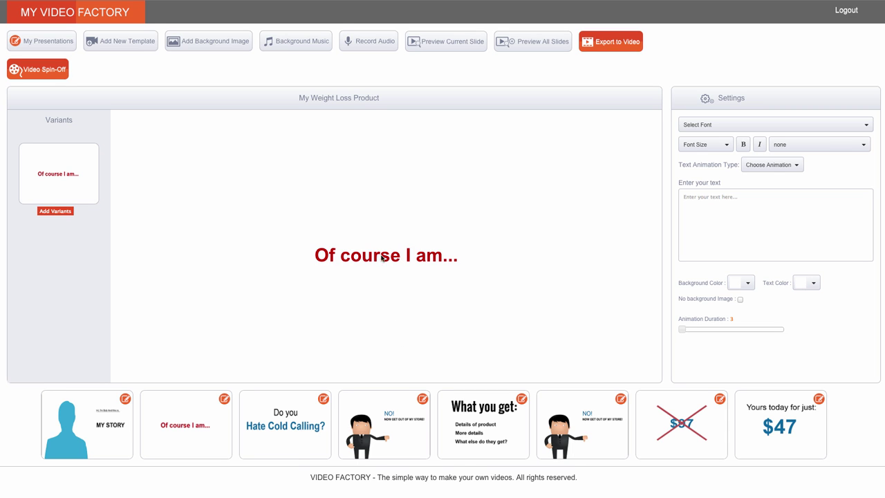
left_click(378, 258)
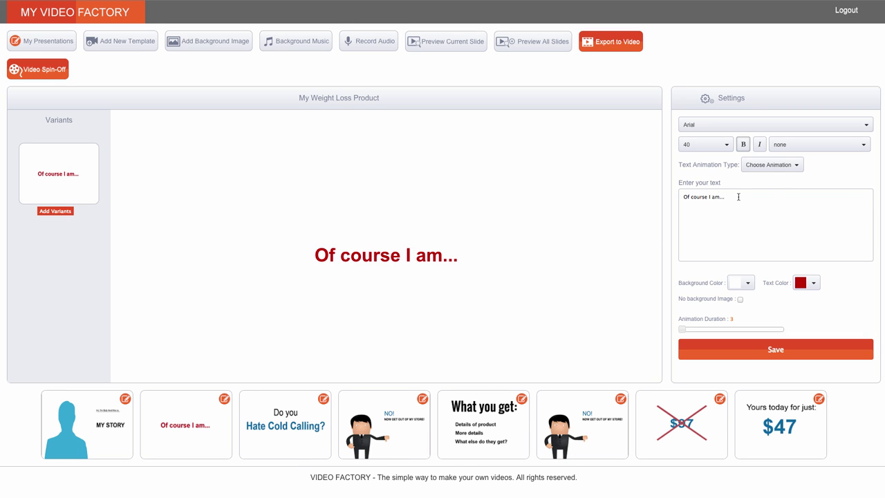
left_click_drag(734, 196, 682, 197)
type("Let me")
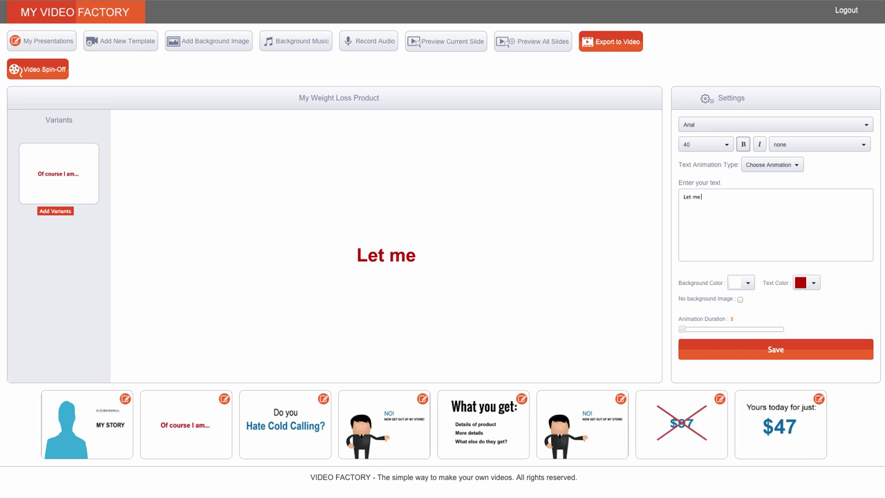
type(" tell you a s")
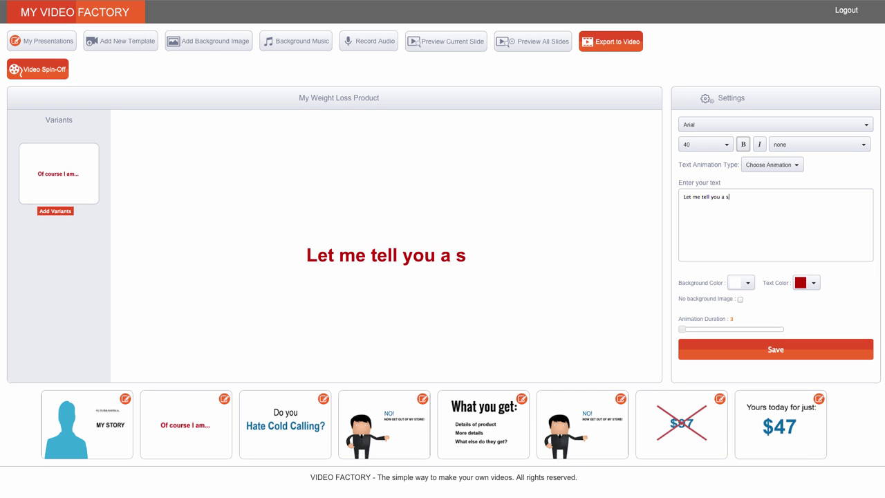
type("ecret")
Format the text in Tangerine, size 68, underlined
left_click(723, 144)
scroll(705, 253, "down", 3)
left_click(696, 263)
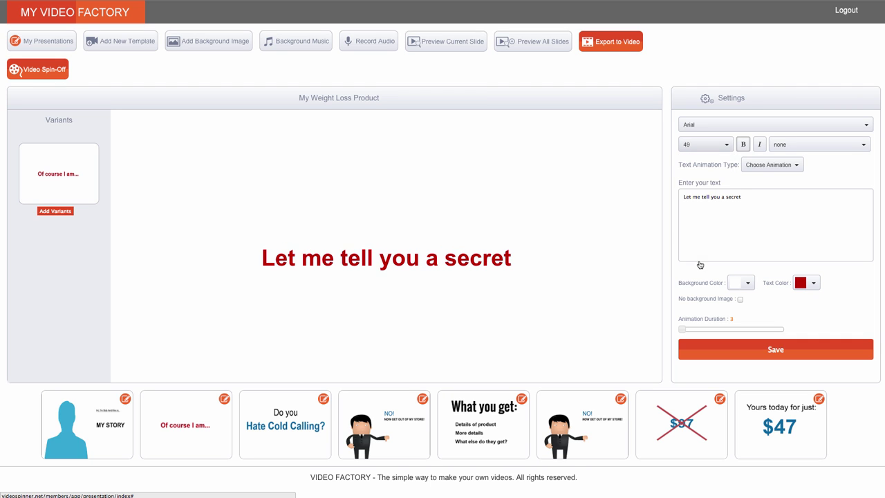
left_click(745, 128)
left_click(724, 189)
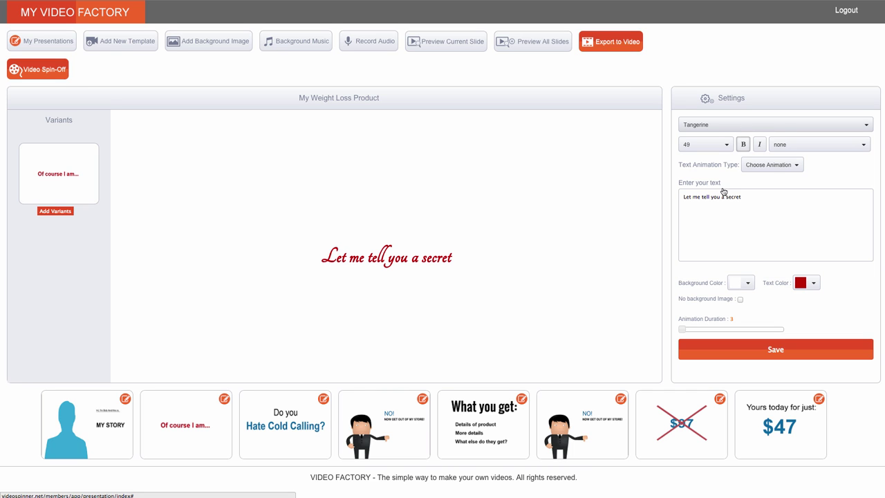
left_click(725, 145)
left_click(697, 254)
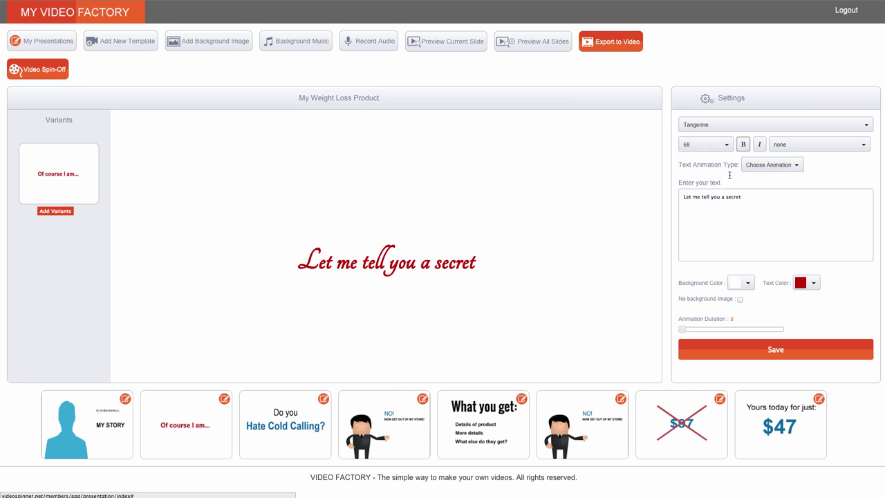
left_click(794, 147)
left_click(800, 192)
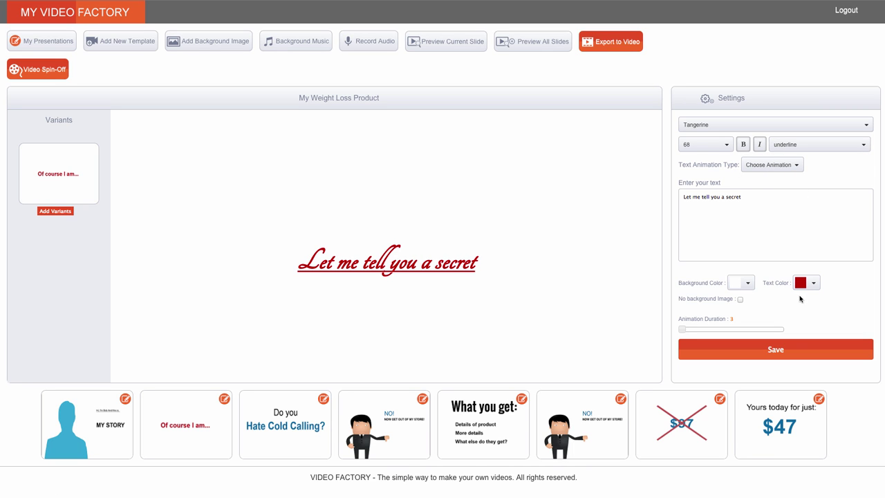
Try purple, dark blue and grey backgrounds on the secret slide
left_click(220, 42)
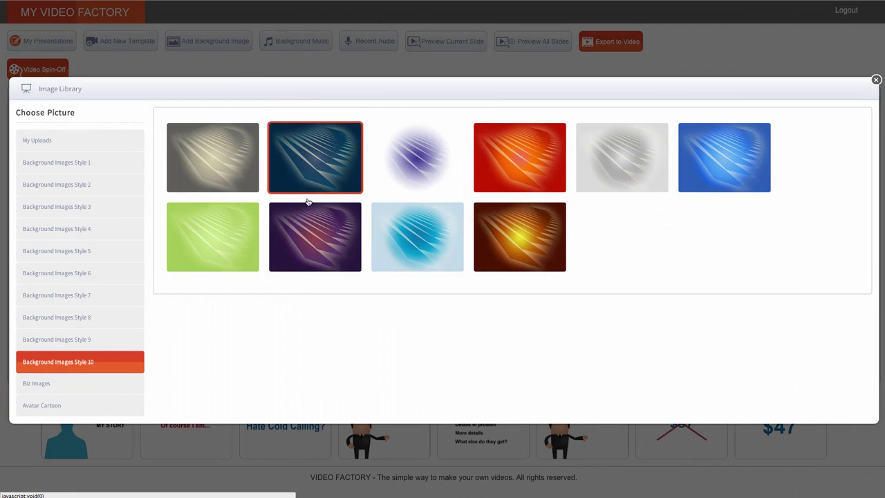
left_click(429, 176)
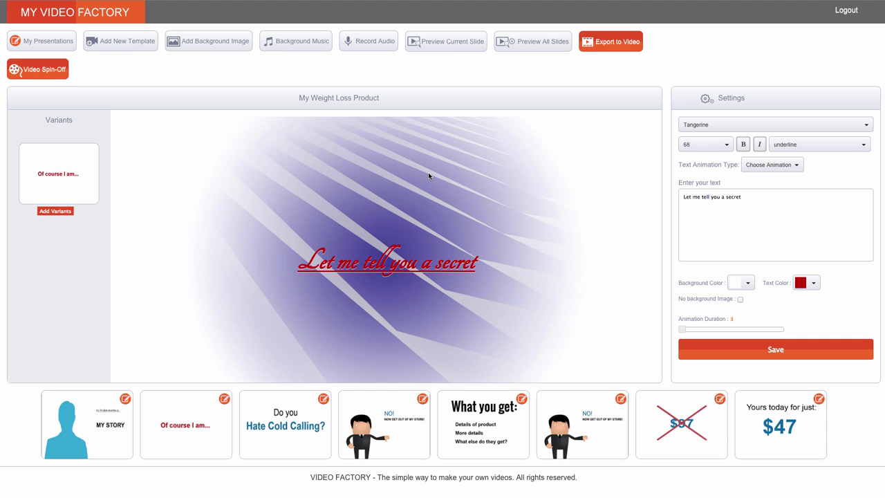
left_click(235, 44)
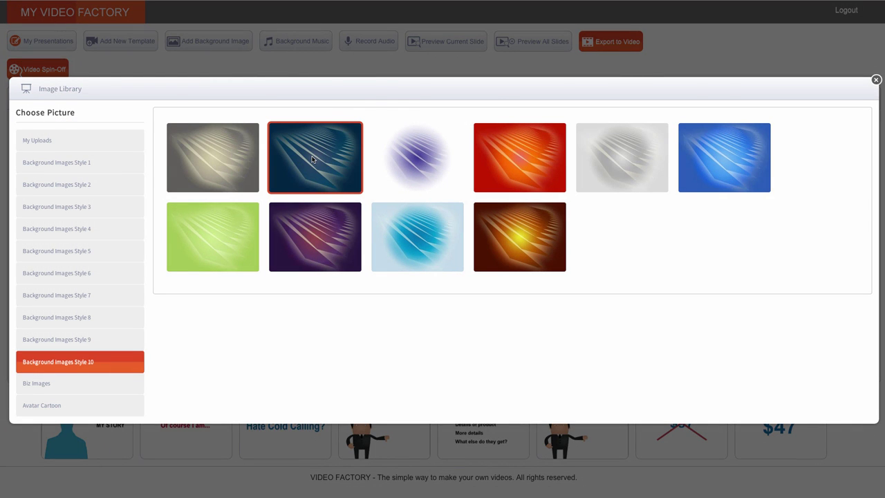
left_click(312, 160)
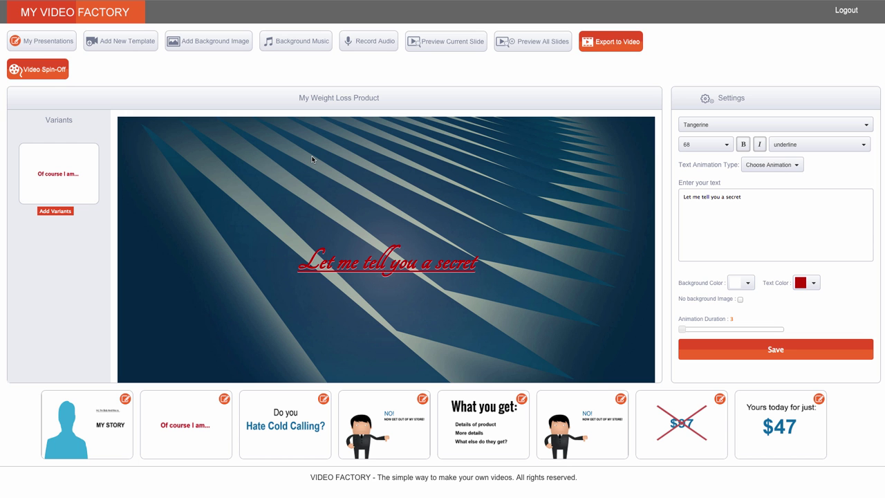
left_click(236, 45)
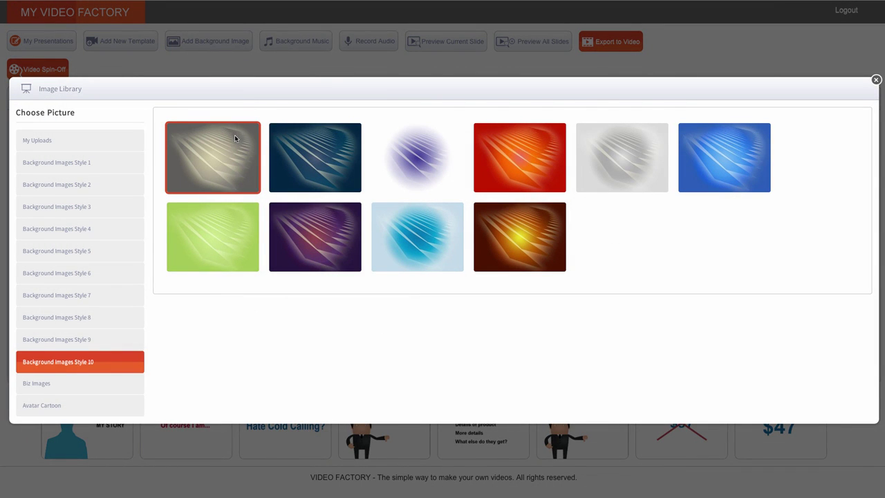
left_click(602, 164)
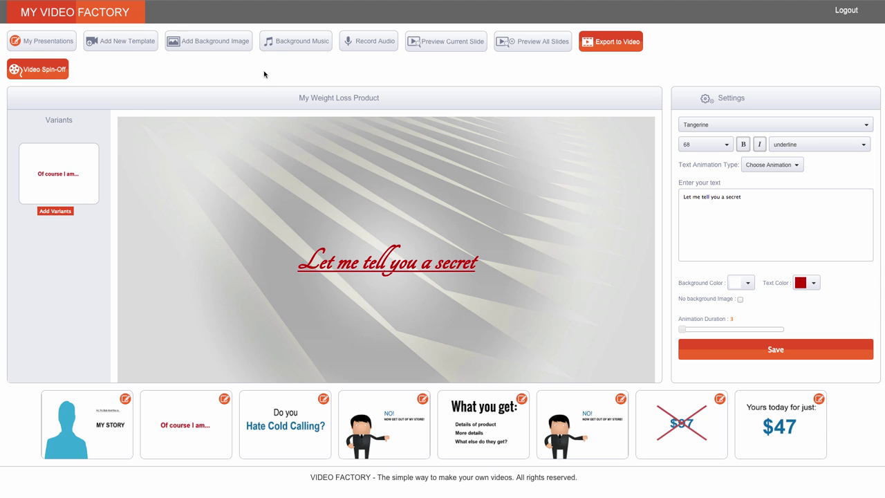
Apply the black textured Style 7 background and save the slide
left_click(232, 46)
left_click(73, 318)
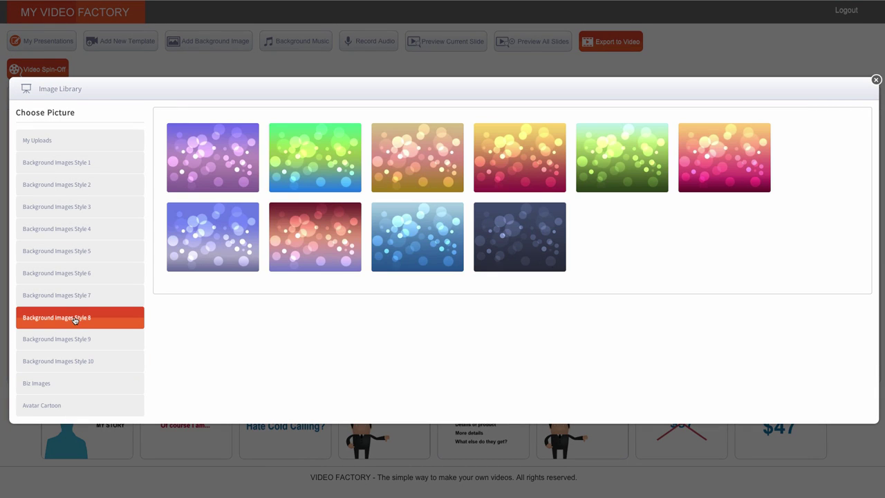
left_click(46, 295)
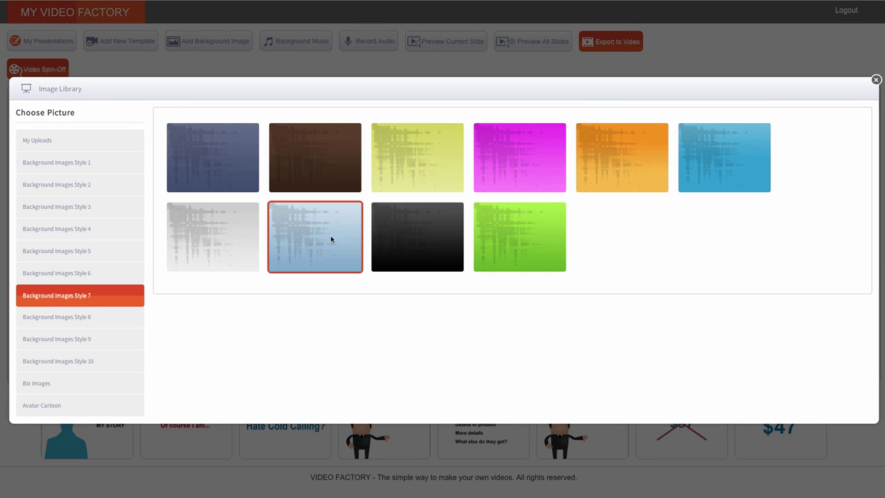
left_click(407, 242)
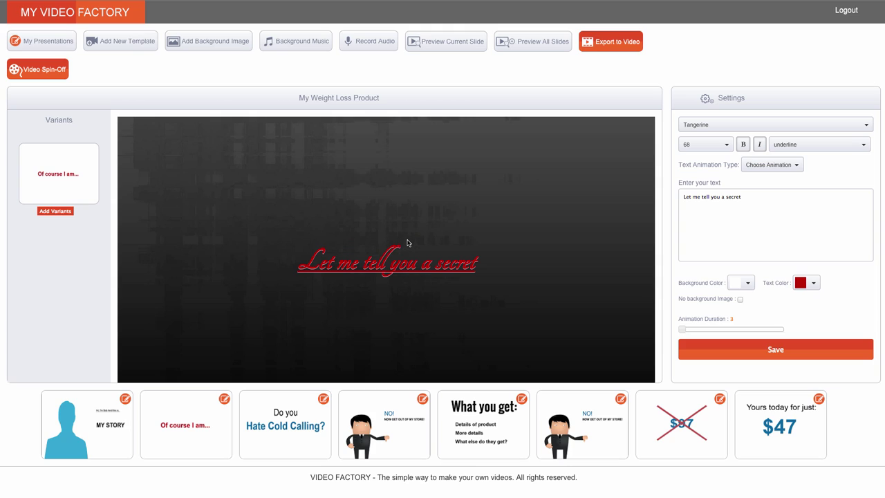
left_click(749, 348)
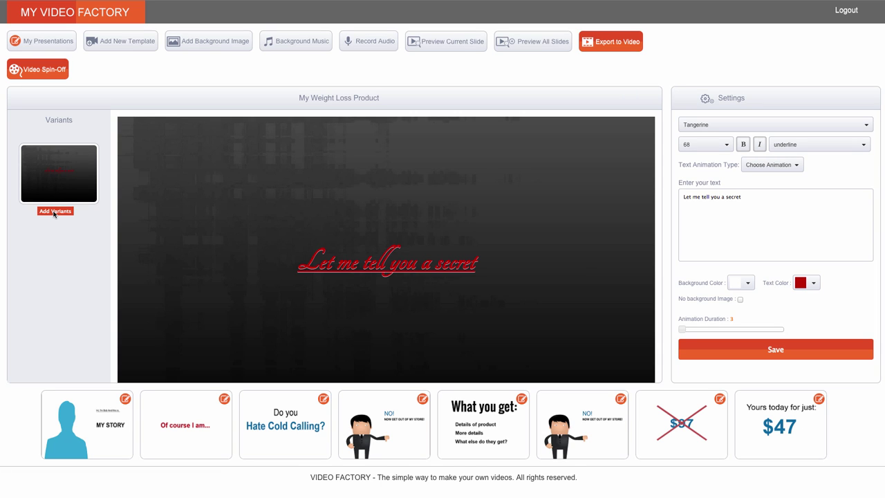
Add a new variant of the secret slide with an orange background
left_click(54, 211)
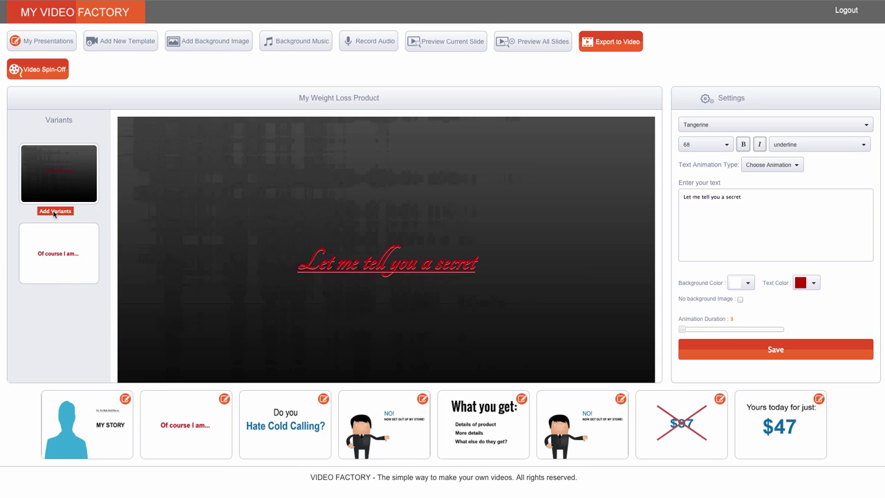
left_click(57, 272)
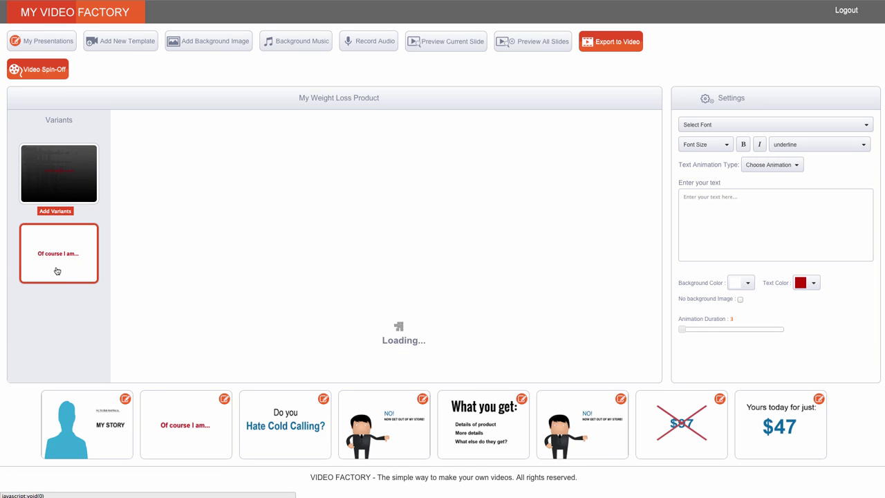
left_click(743, 199)
type("4")
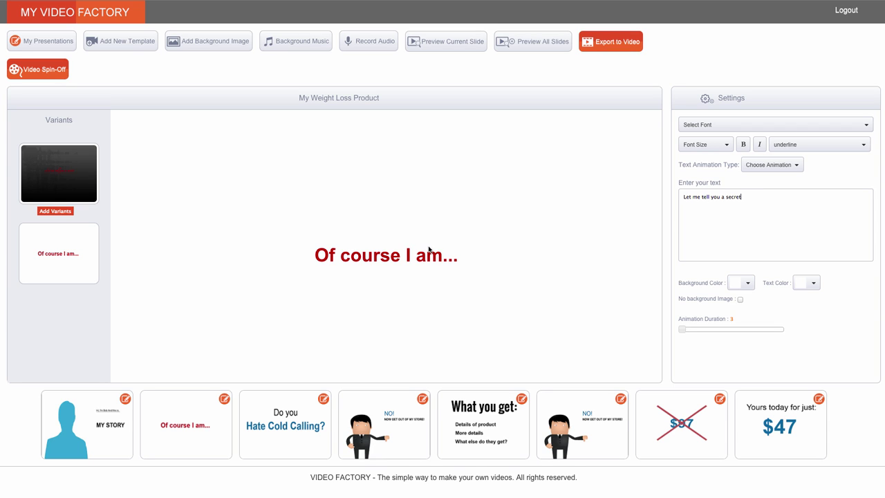
left_click(211, 41)
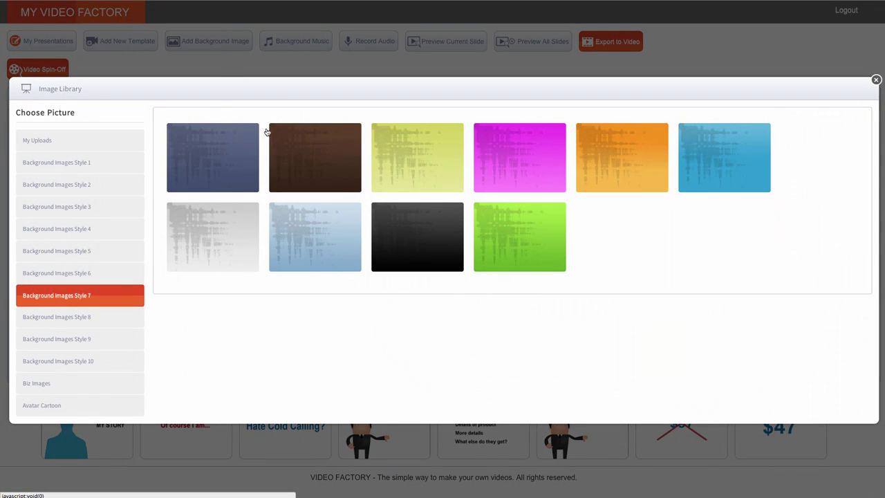
left_click(629, 169)
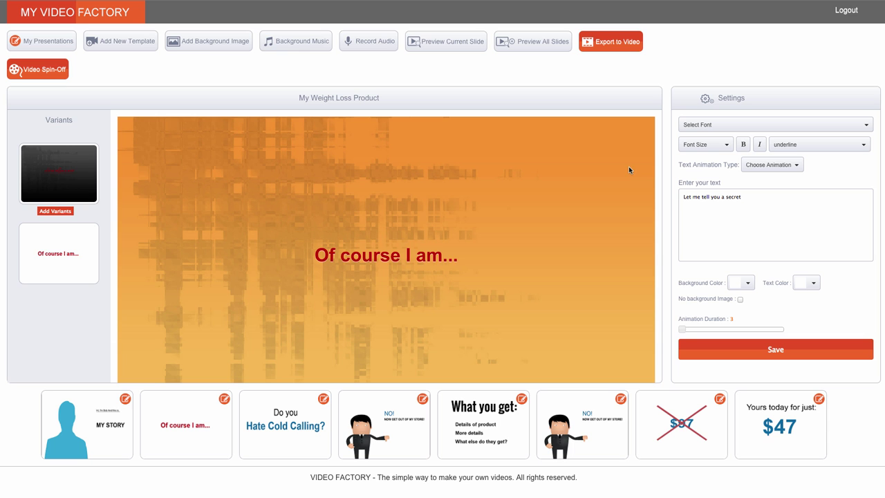
Make the variant's text white and save it
left_click(420, 255)
left_click(809, 283)
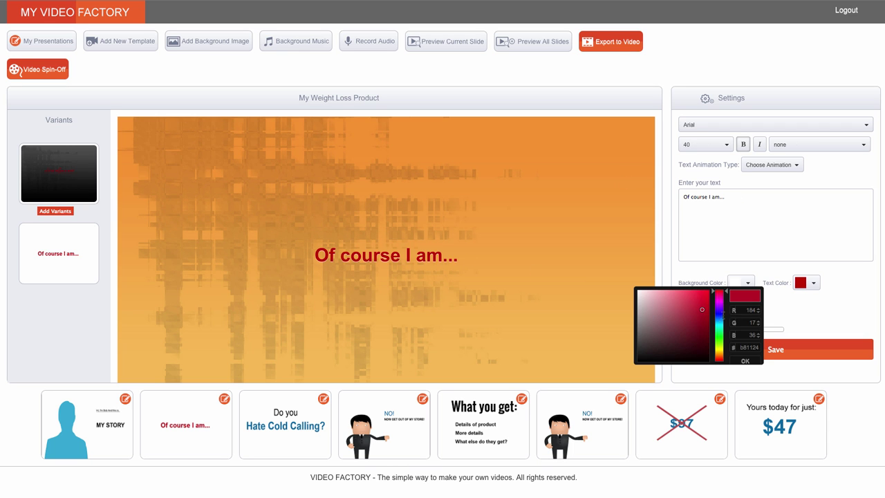
left_click_drag(699, 309, 635, 291)
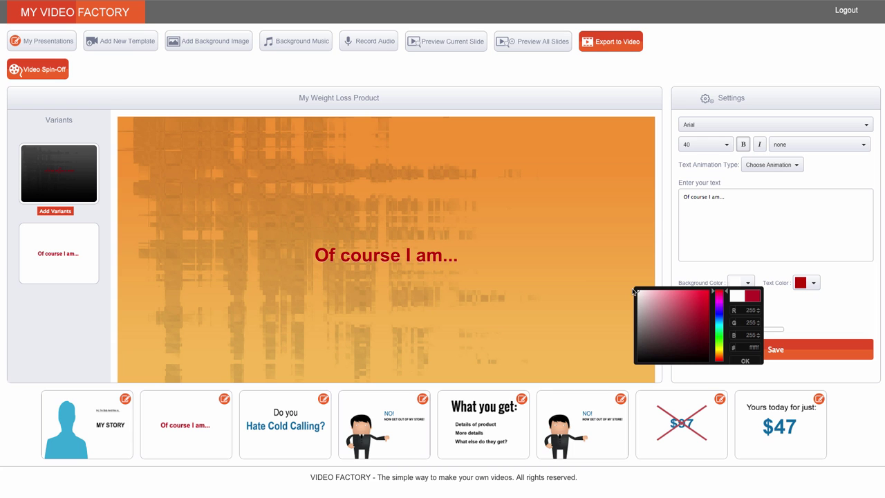
left_click(744, 362)
left_click(742, 352)
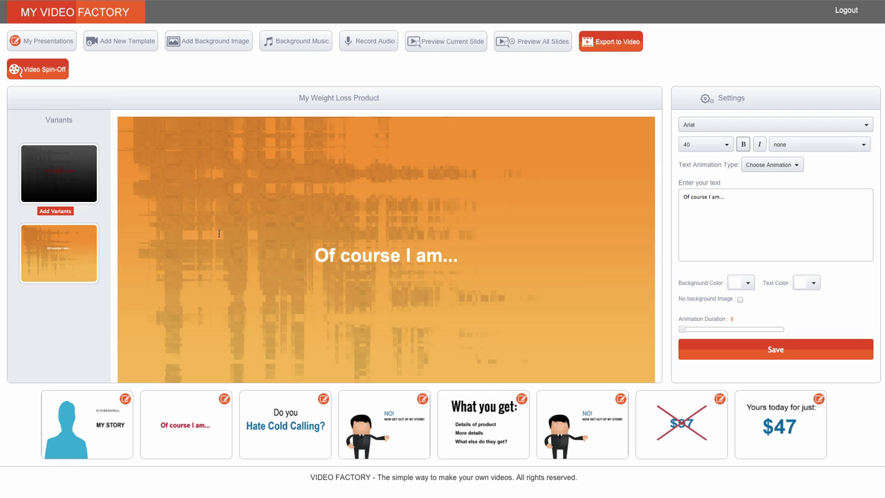
Change the orange variant's text to 'Let me tell you a secret' in Open Sans and save
left_click(68, 246)
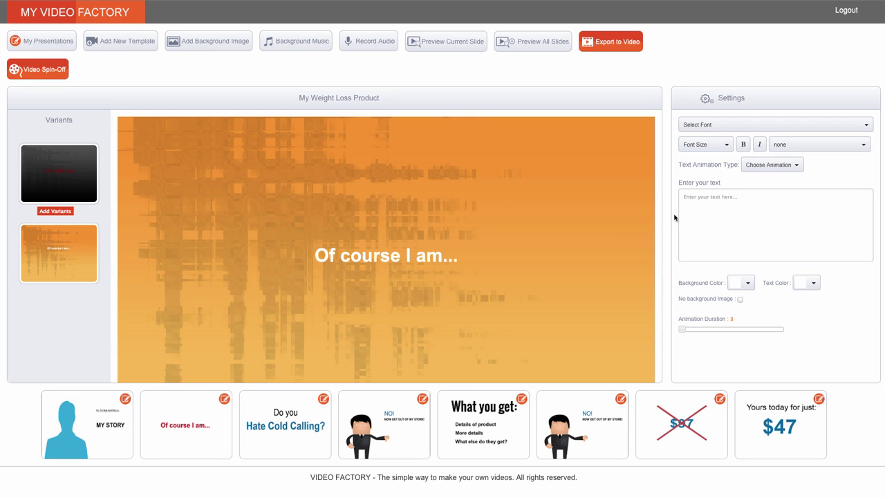
left_click(379, 259)
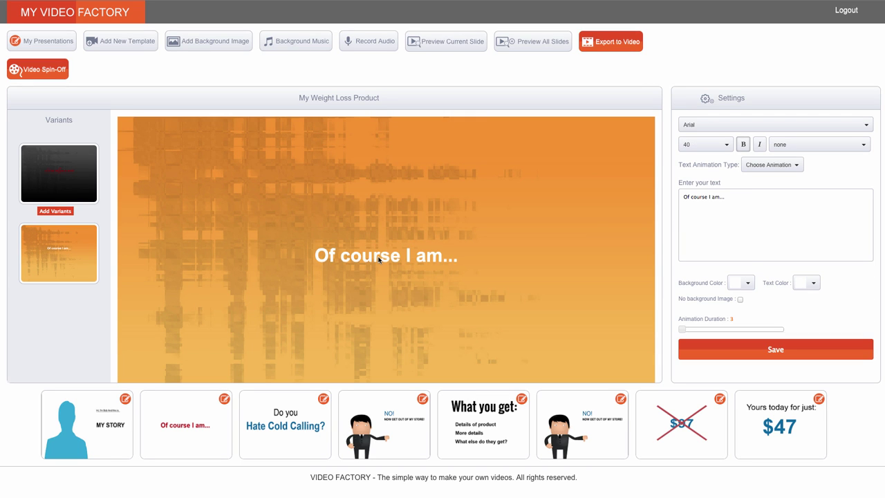
left_click_drag(743, 199, 668, 198)
type("Let me t")
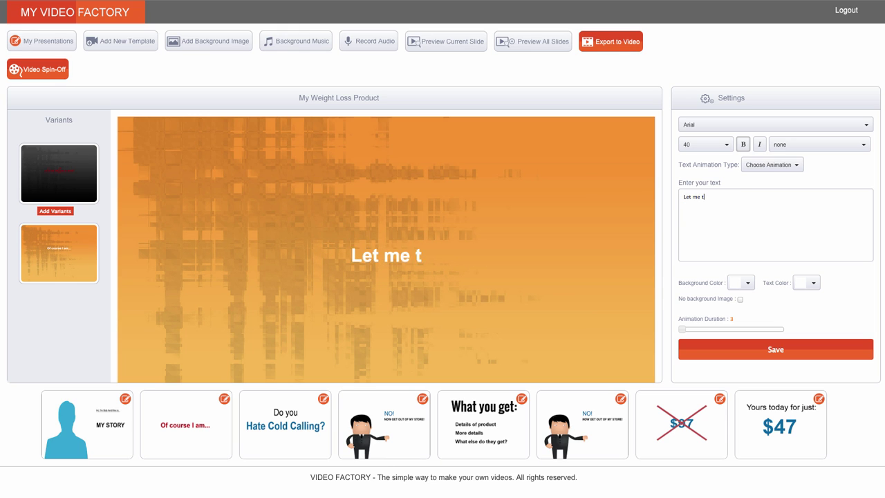
type("ell you a secret")
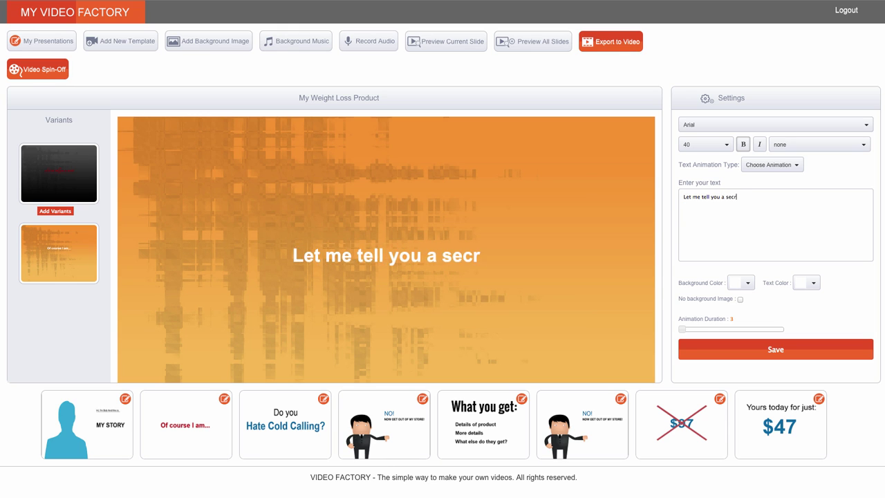
left_click(746, 130)
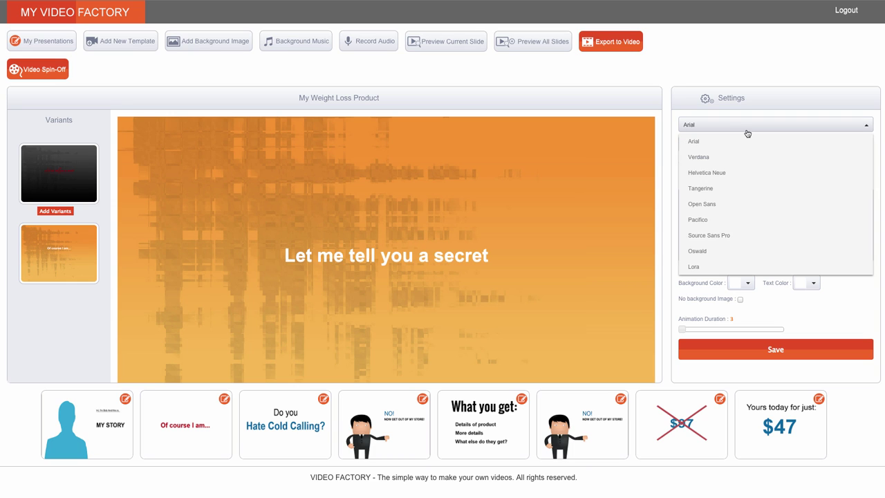
left_click(724, 206)
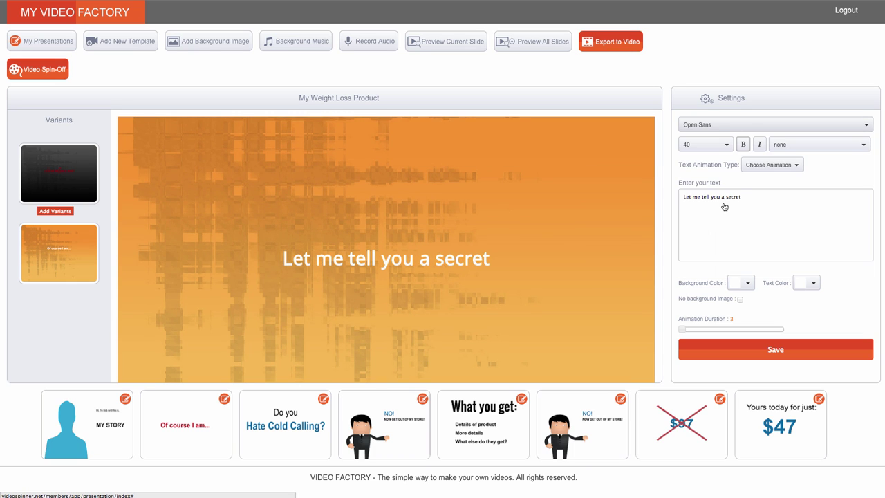
left_click(753, 350)
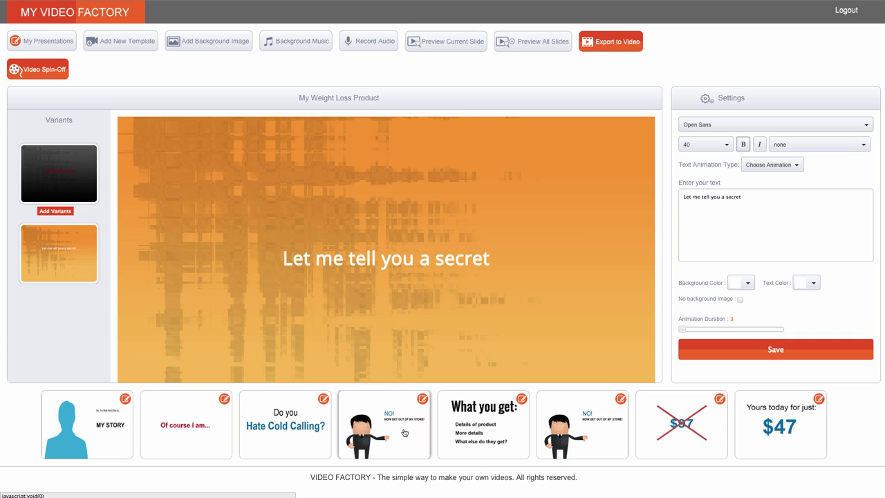
Open the What you get: slide and add two more variants
left_click(474, 431)
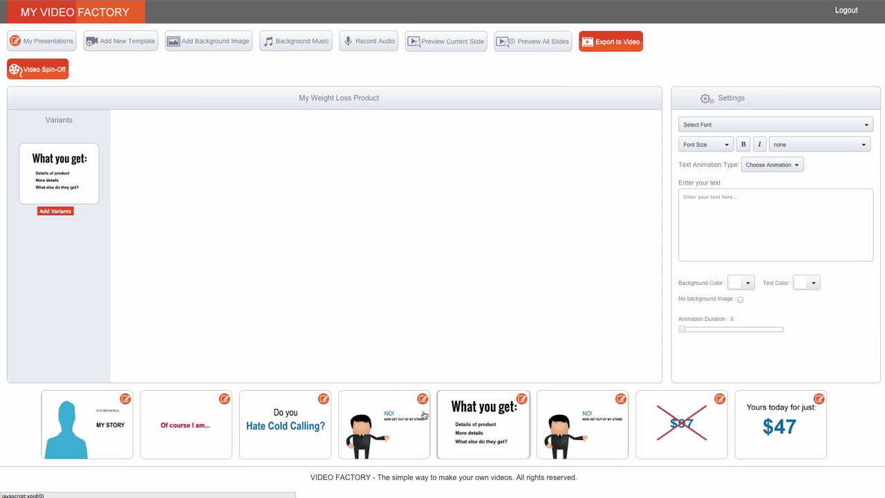
left_click(49, 167)
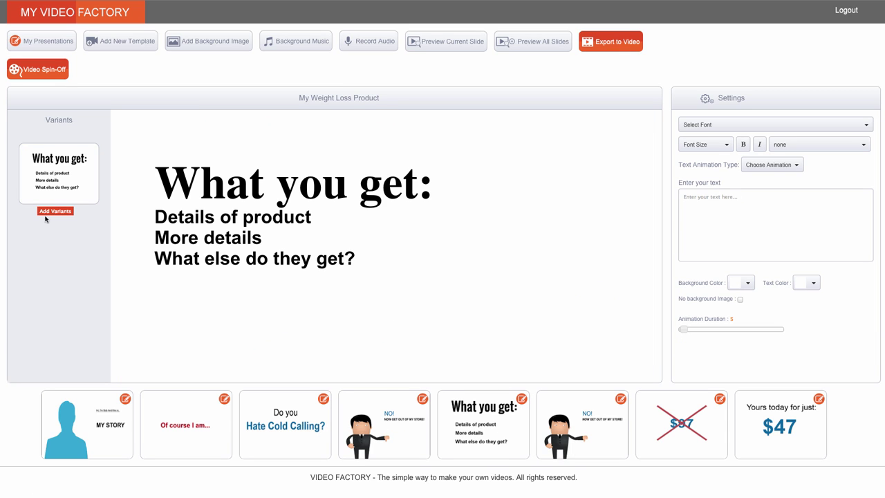
left_click(56, 211)
left_click(56, 214)
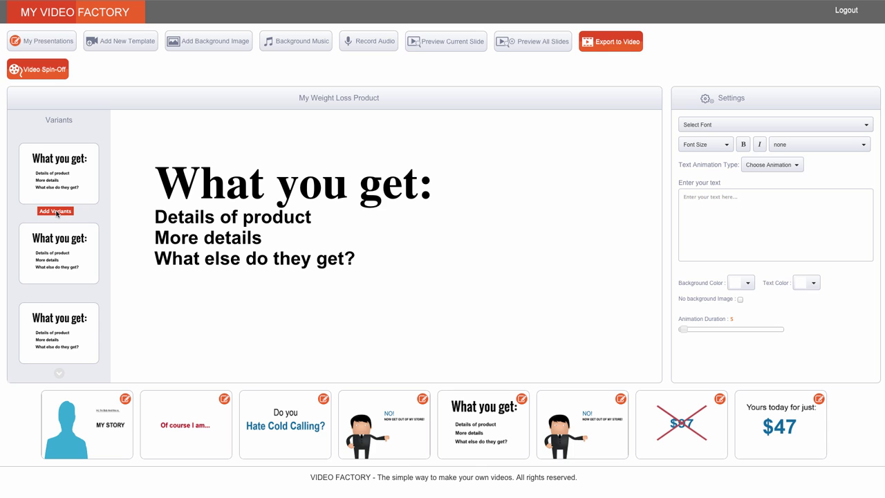
Inspect the heading, Details of product, More details and What else do they get? lines
left_click(61, 188)
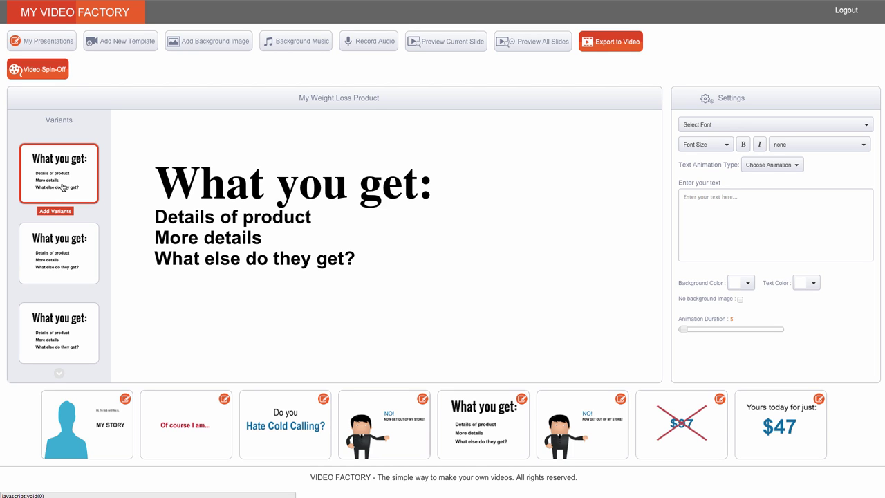
left_click(216, 186)
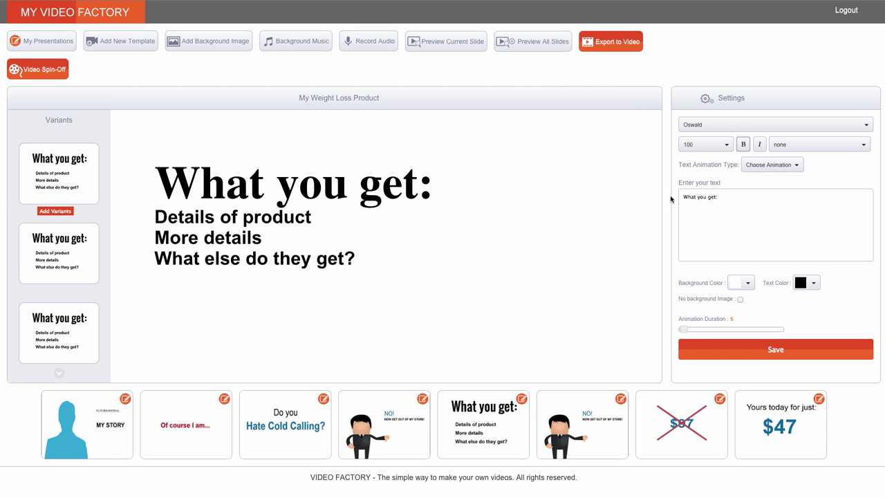
left_click_drag(727, 198, 656, 196)
left_click(238, 215)
left_click_drag(747, 197, 680, 198)
left_click(195, 238)
left_click(208, 260)
left_click_drag(741, 197, 686, 197)
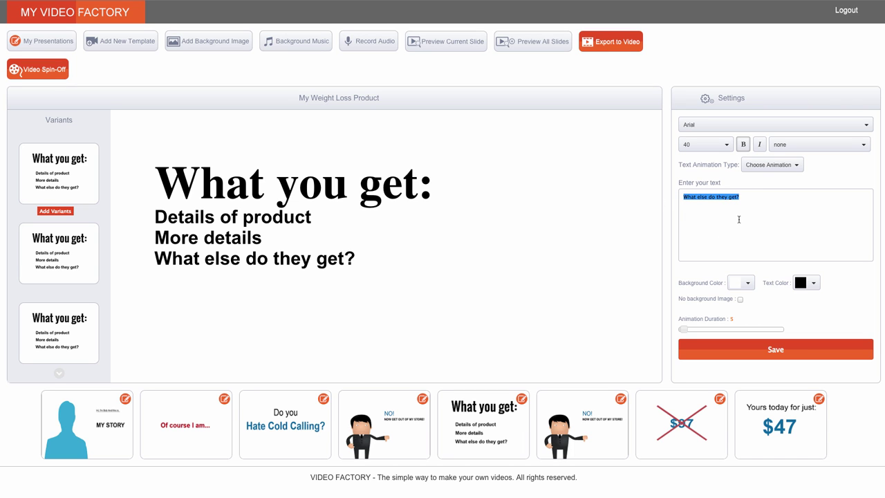
Put the dark-blue Style 7 textured background on the first What you get: variant and save
left_click(215, 41)
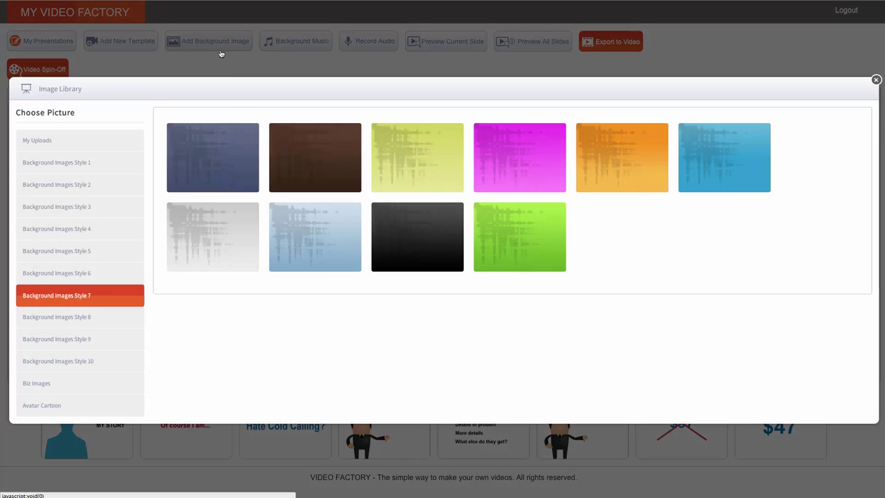
left_click(237, 177)
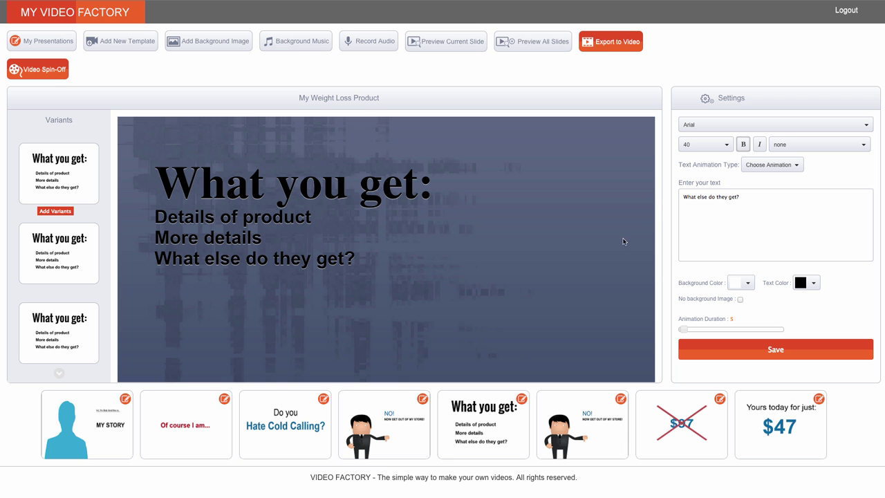
left_click(48, 249)
left_click(57, 188)
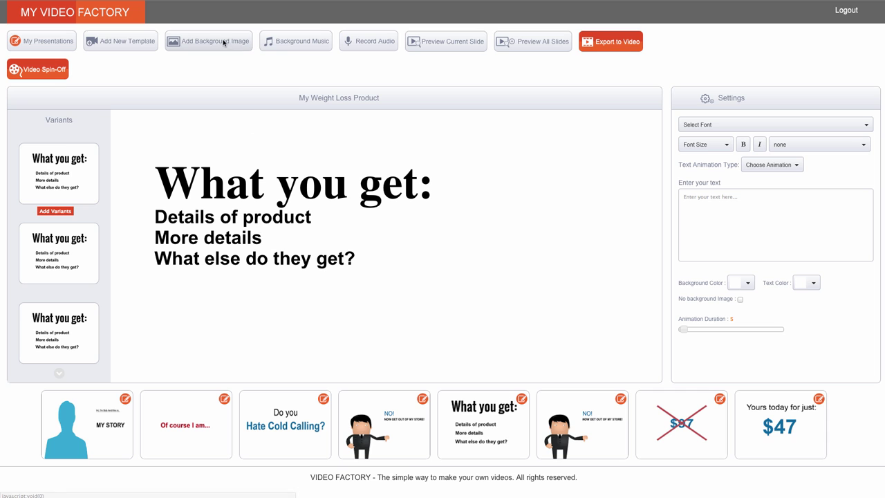
left_click(245, 42)
left_click(235, 166)
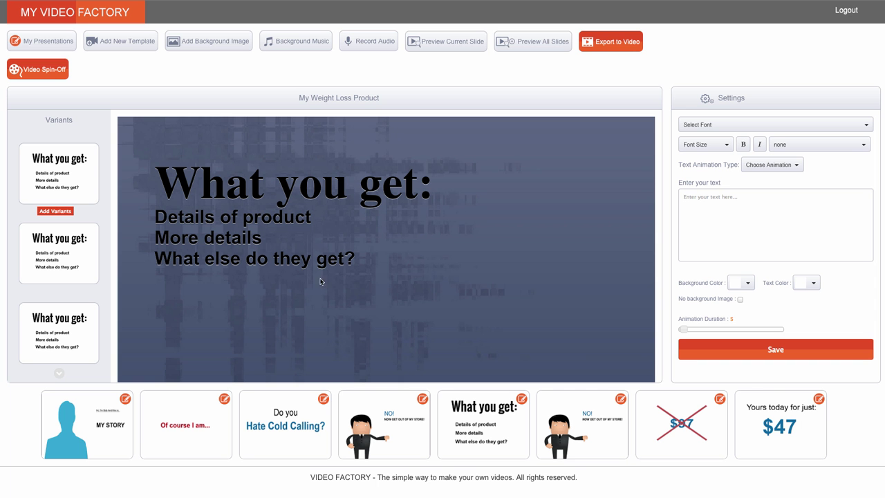
left_click(778, 356)
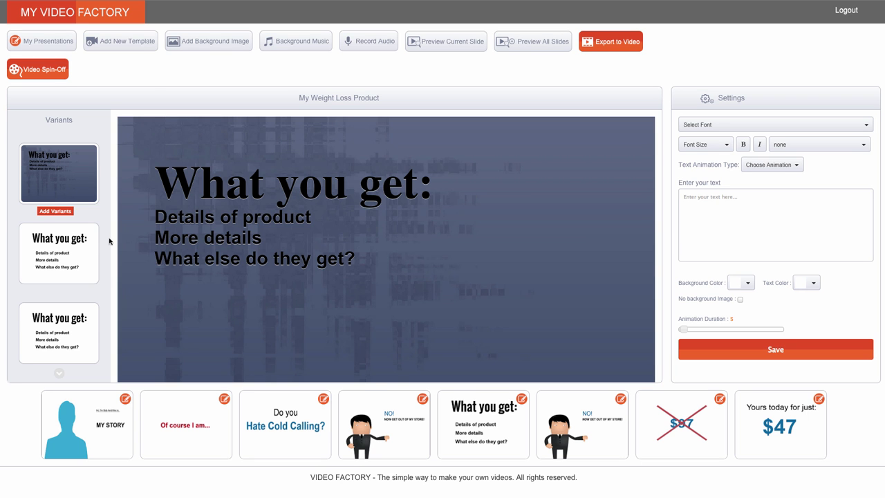
Give the second What you get: variant the red Style 2 glow background
left_click(72, 249)
left_click(183, 43)
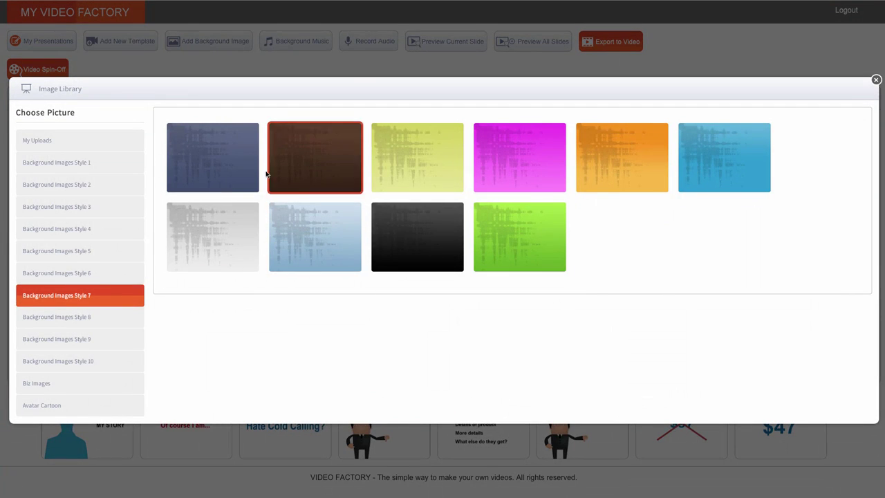
left_click(70, 186)
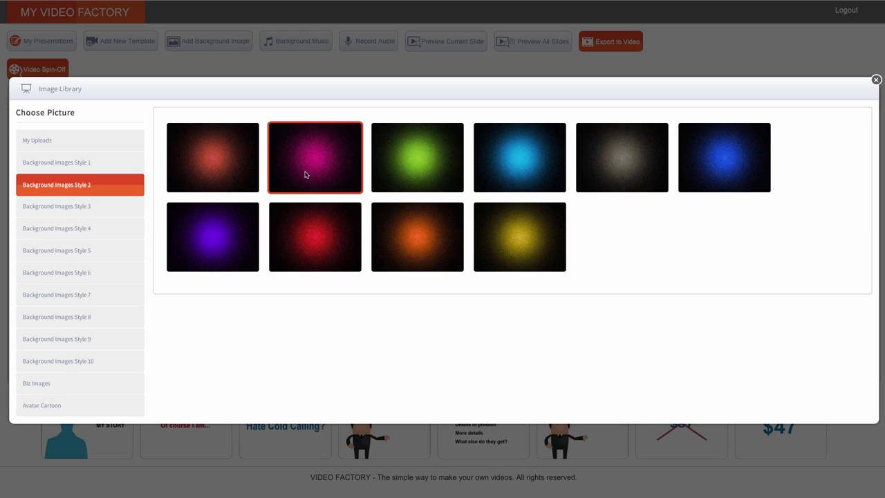
left_click(51, 206)
left_click(64, 185)
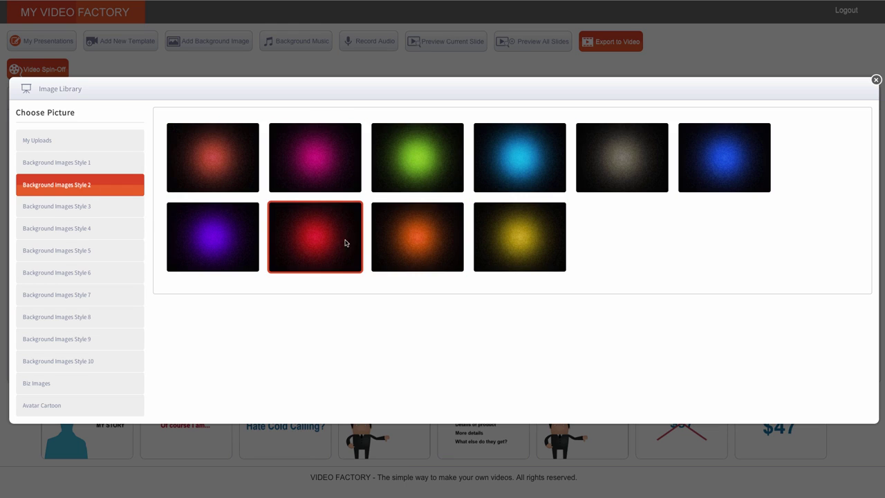
left_click(727, 190)
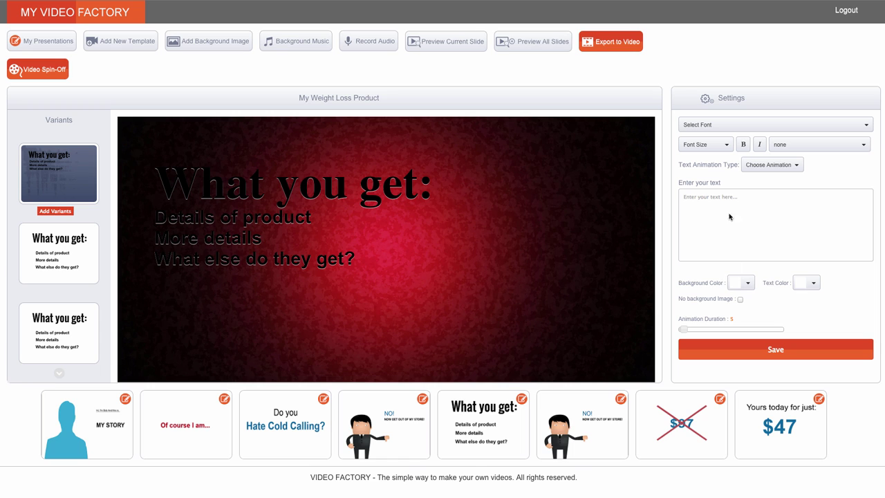
Make the What you get: heading and Details of product line white
left_click(201, 185)
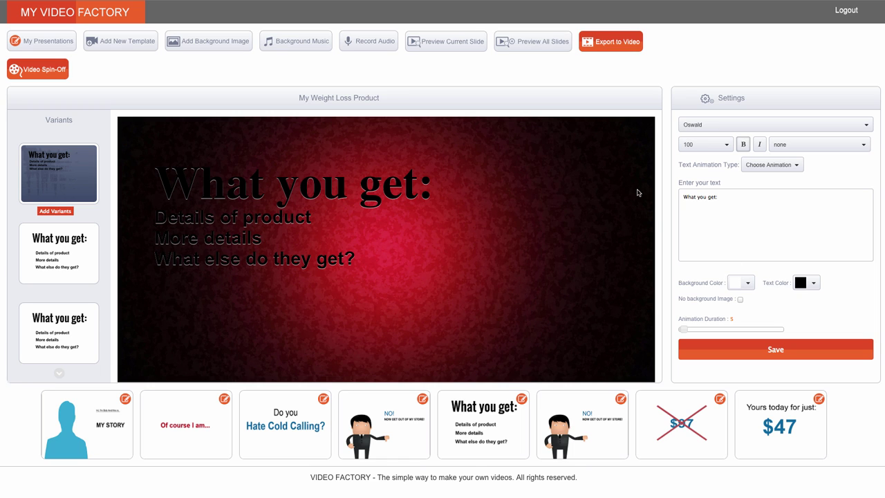
left_click(811, 282)
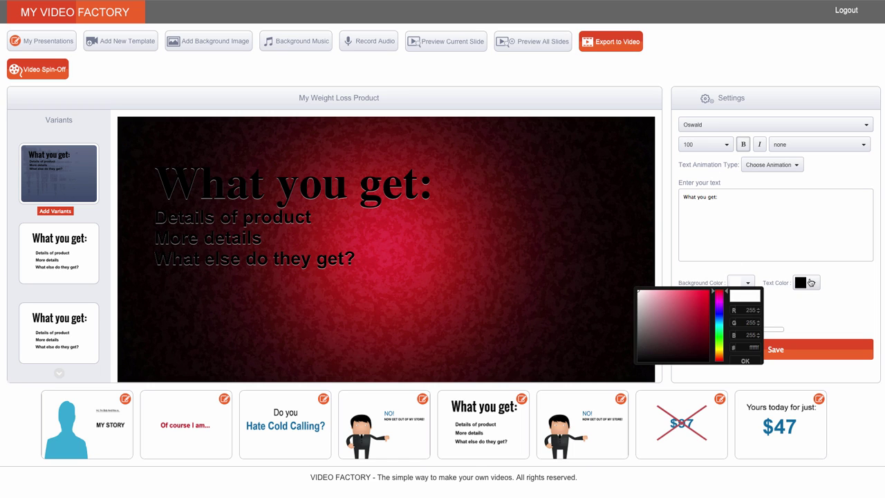
left_click(745, 361)
left_click(233, 218)
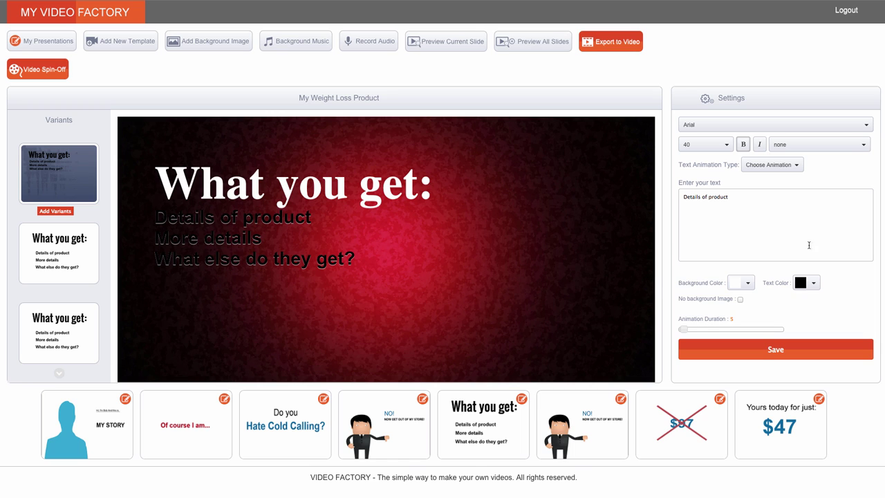
left_click(812, 283)
left_click(745, 361)
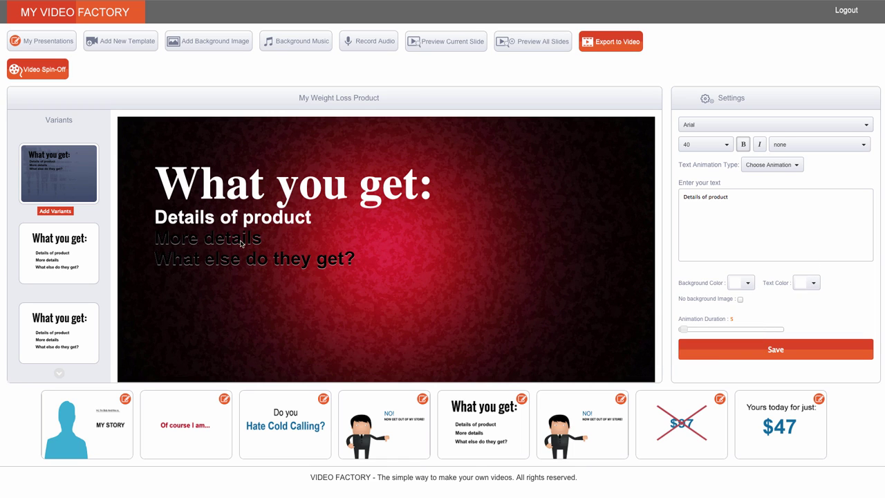
Make the More details and What else do they get? lines white, then save
left_click(240, 241)
left_click(817, 284)
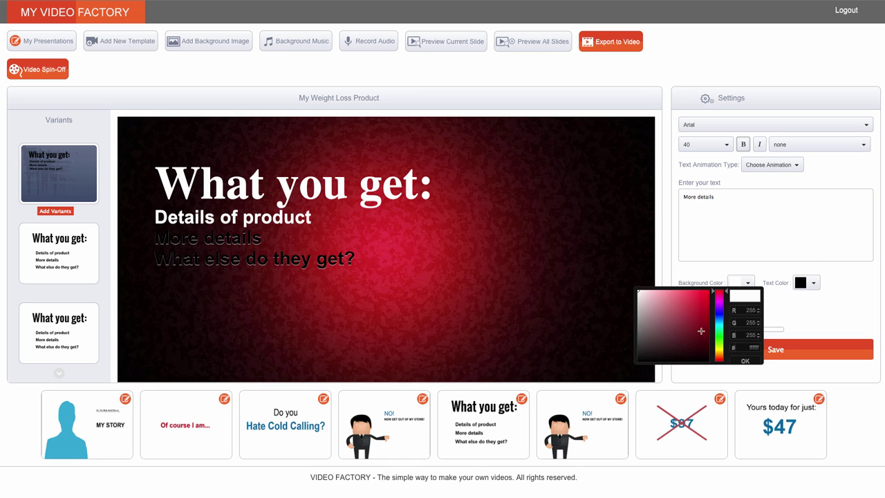
left_click(745, 361)
left_click(260, 264)
left_click(810, 283)
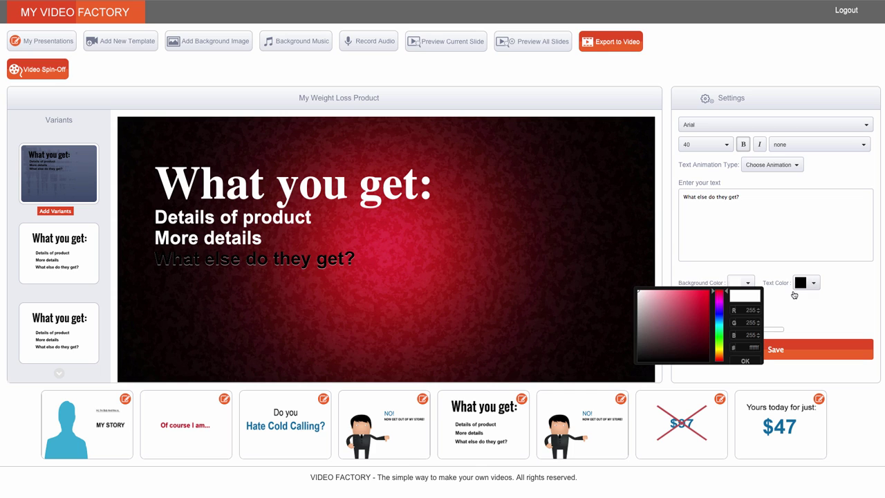
left_click(745, 360)
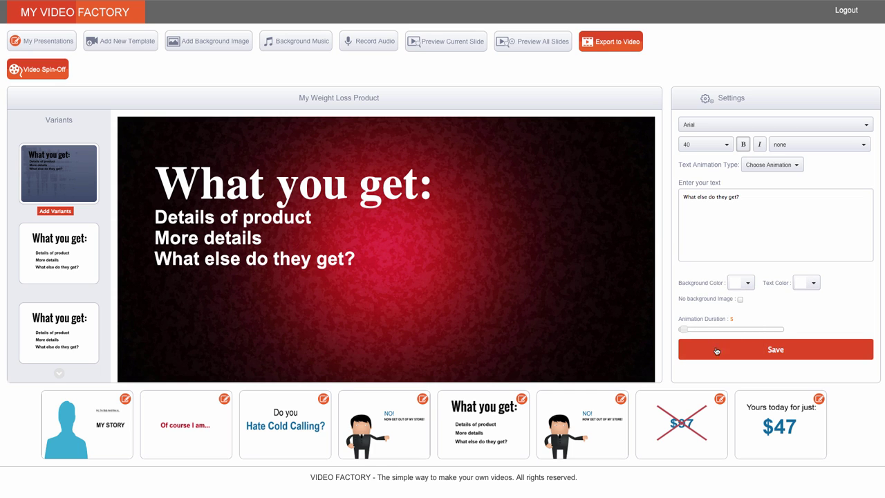
left_click(694, 350)
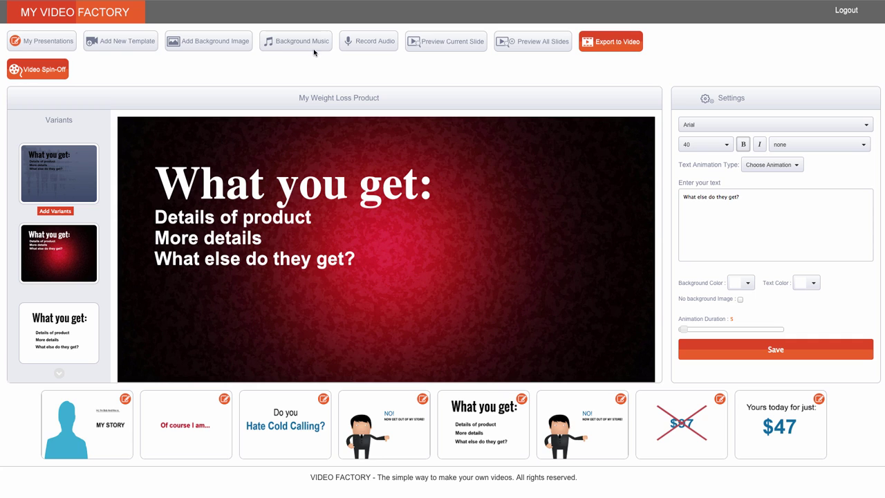
left_click(307, 44)
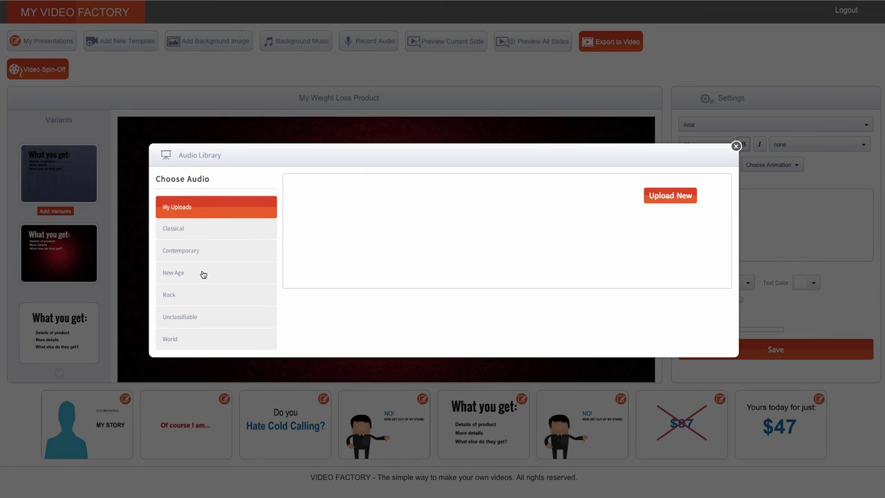
left_click(199, 280)
left_click(198, 209)
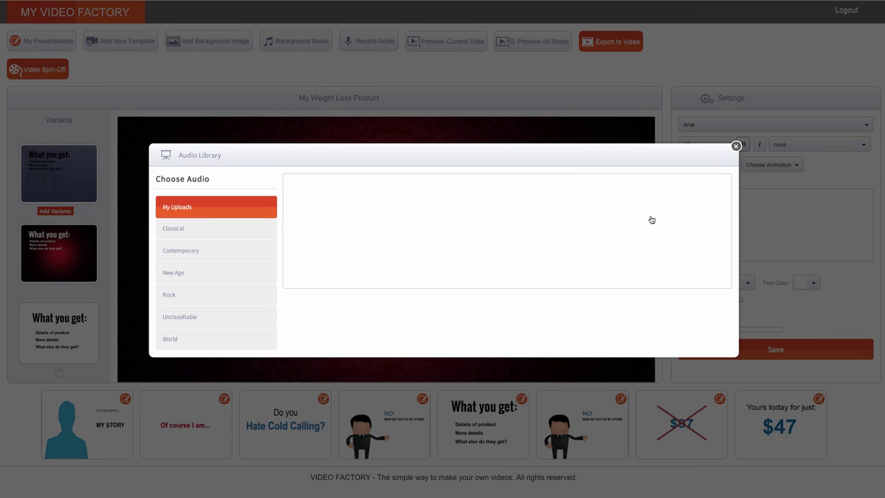
left_click(196, 233)
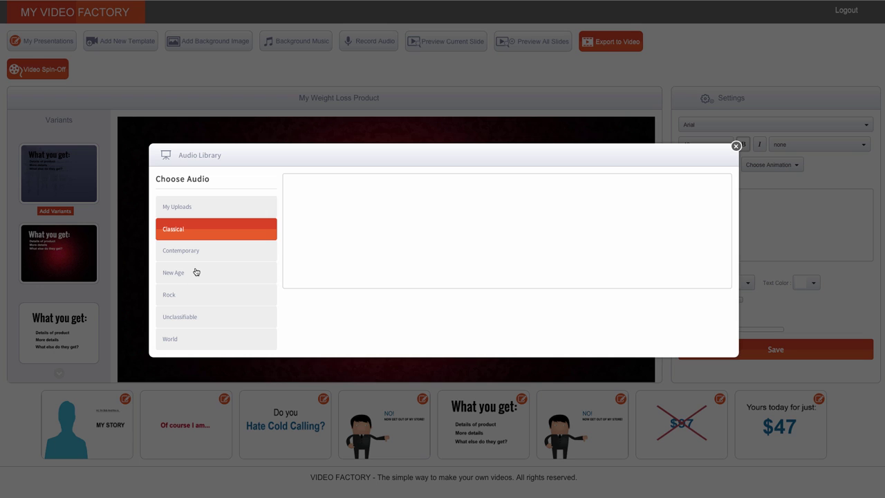
left_click(199, 256)
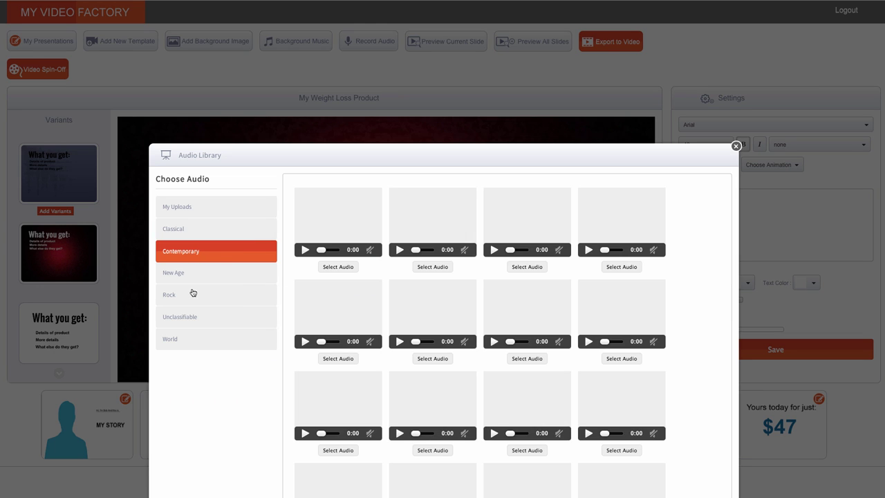
left_click(192, 293)
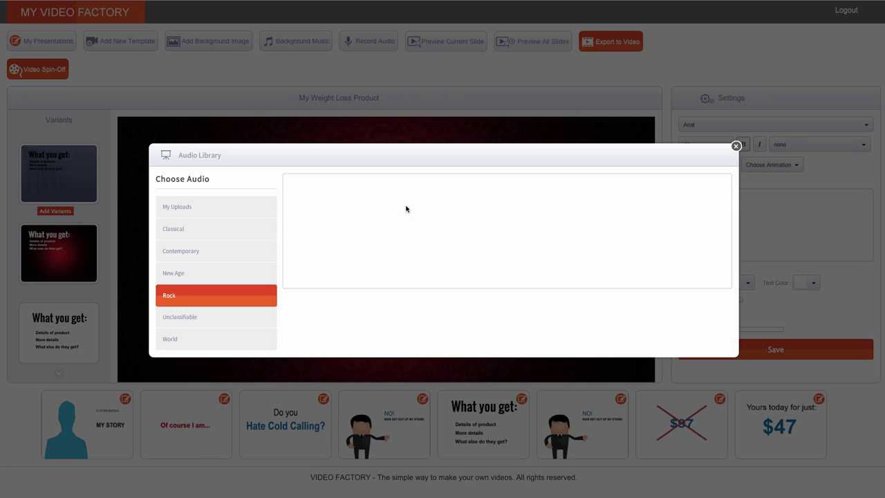
left_click(202, 259)
left_click(210, 280)
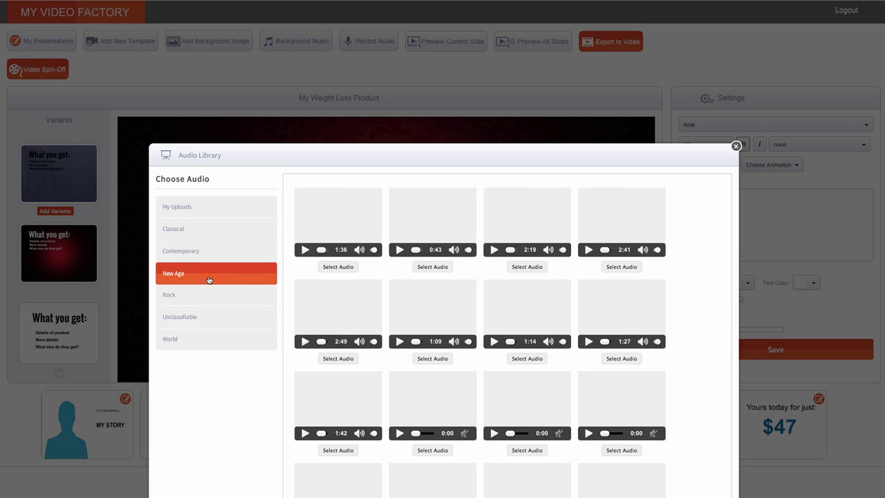
left_click(400, 250)
left_click(736, 146)
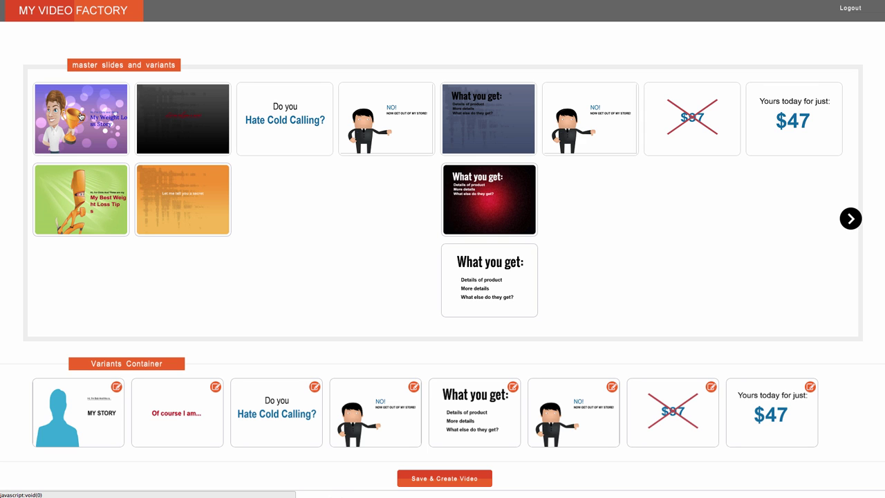
Order the spin-off: green tips first, orange secret second, NO! third, red What you get: included
left_click_drag(81, 199, 78, 415)
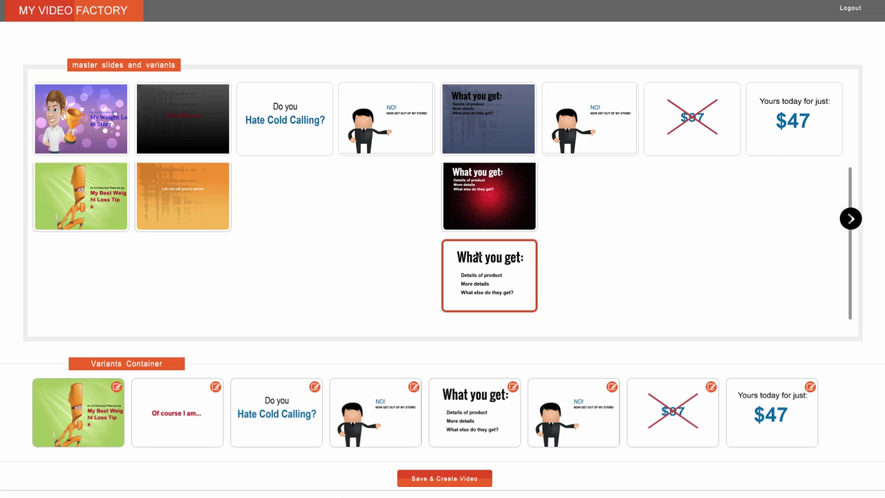
left_click_drag(488, 196, 475, 412)
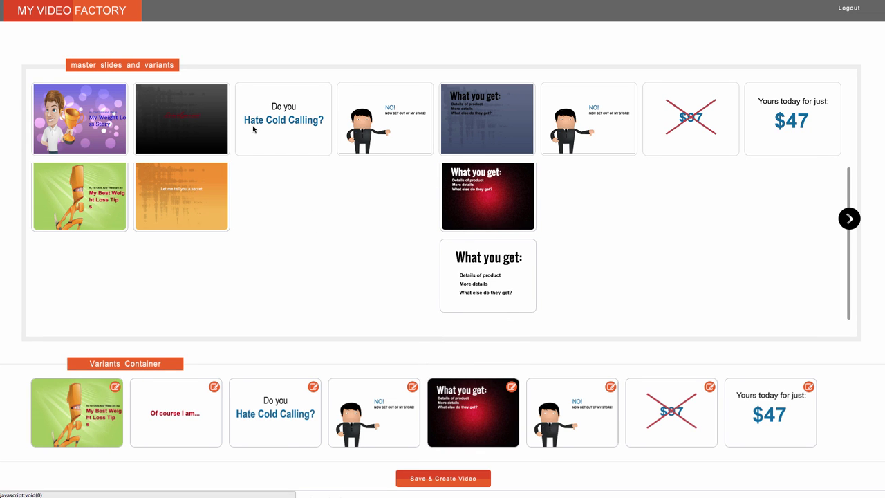
left_click_drag(198, 129, 200, 408)
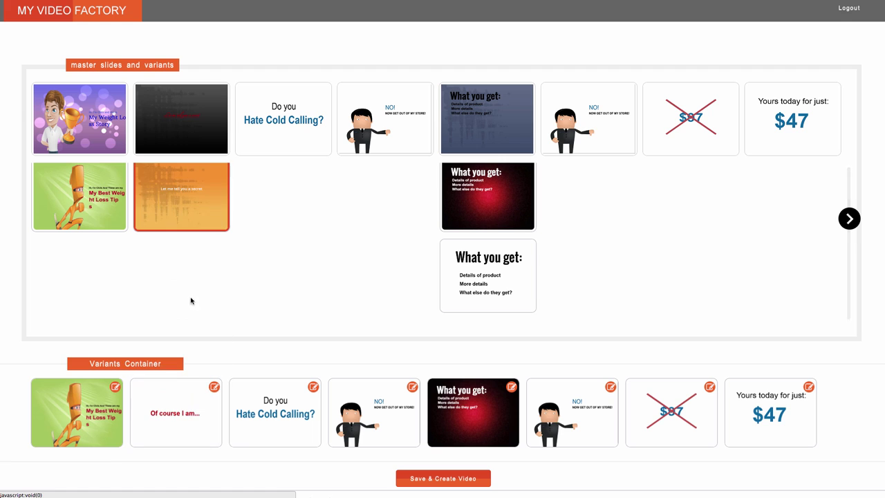
left_click_drag(184, 186, 187, 421)
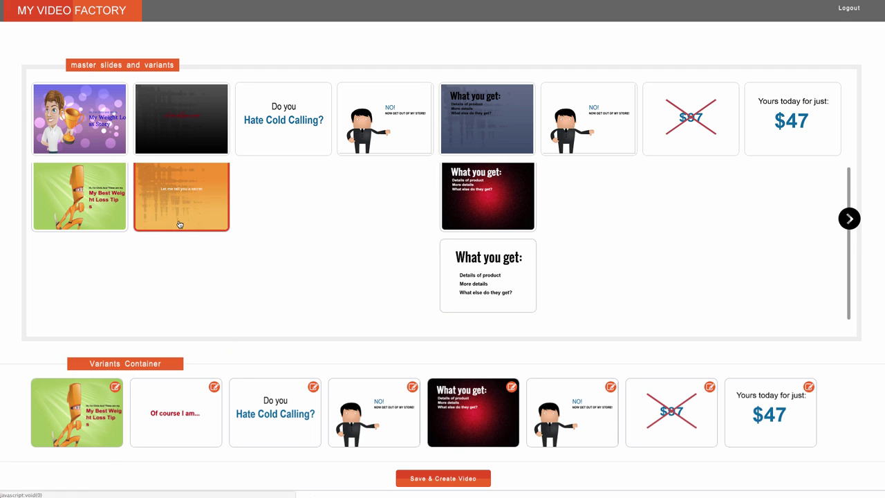
left_click_drag(177, 223, 179, 382)
left_click_drag(190, 168, 189, 436)
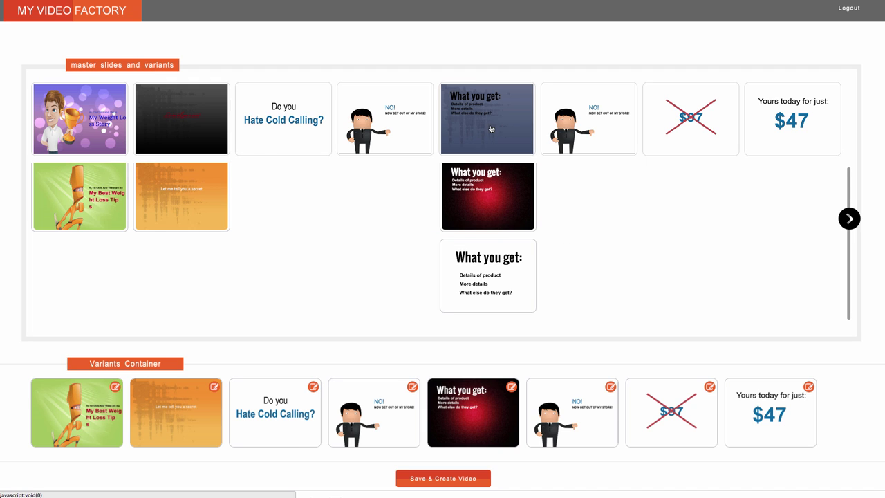
left_click_drag(492, 199, 492, 221)
left_click_drag(555, 427, 315, 417)
Save the spin-off and create the video from this variant
scroll(429, 457, "down", 1)
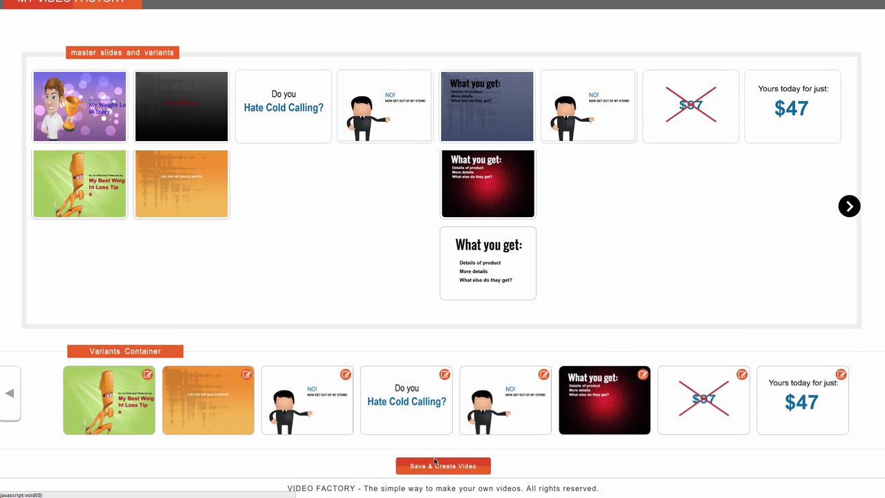
left_click(436, 464)
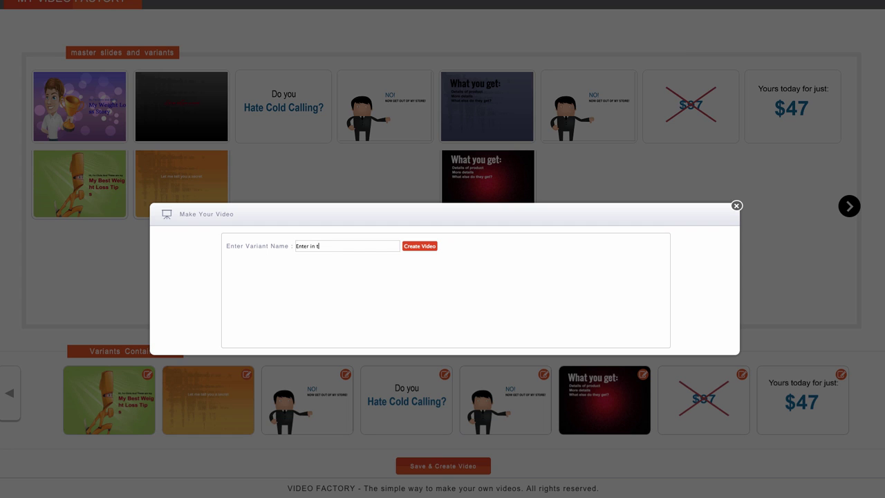
left_click(422, 247)
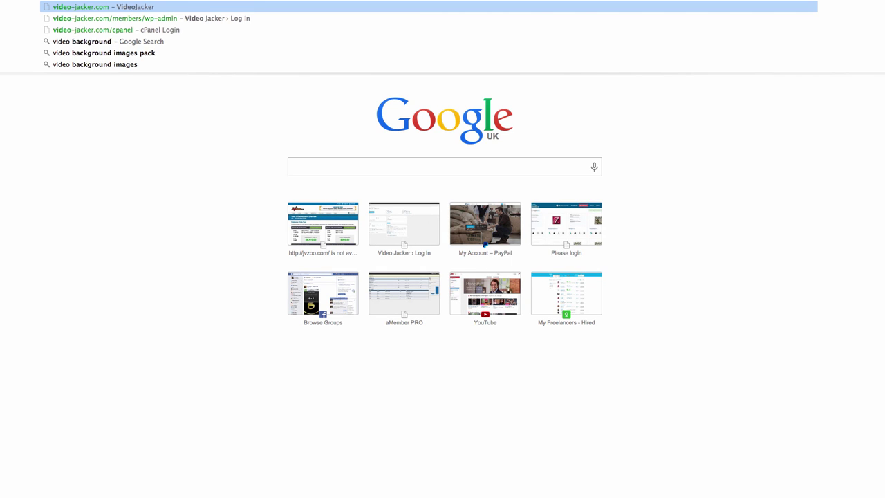
Go to videospinner.net in a new browser tab
type("s")
key("Down")
key("Return")
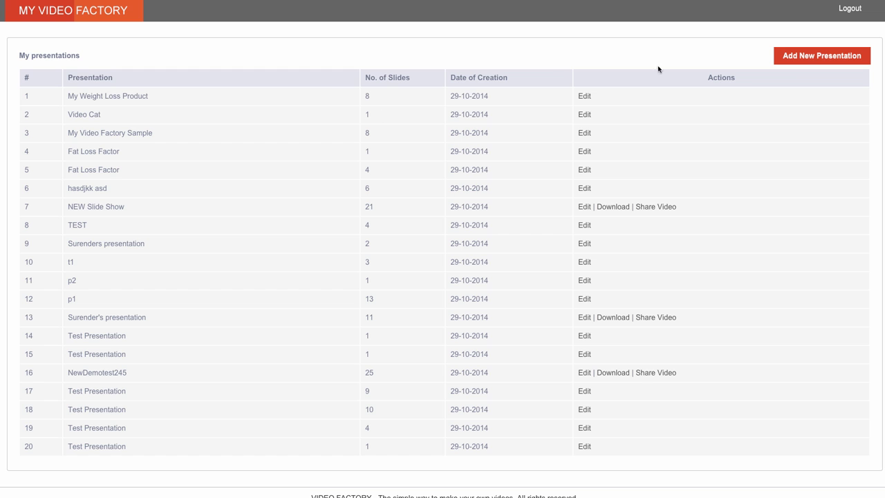
left_click(827, 56)
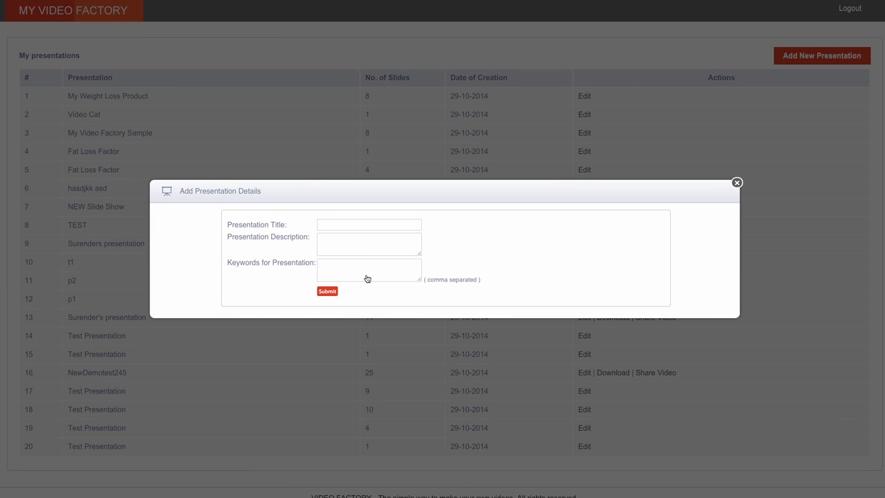
left_click(735, 184)
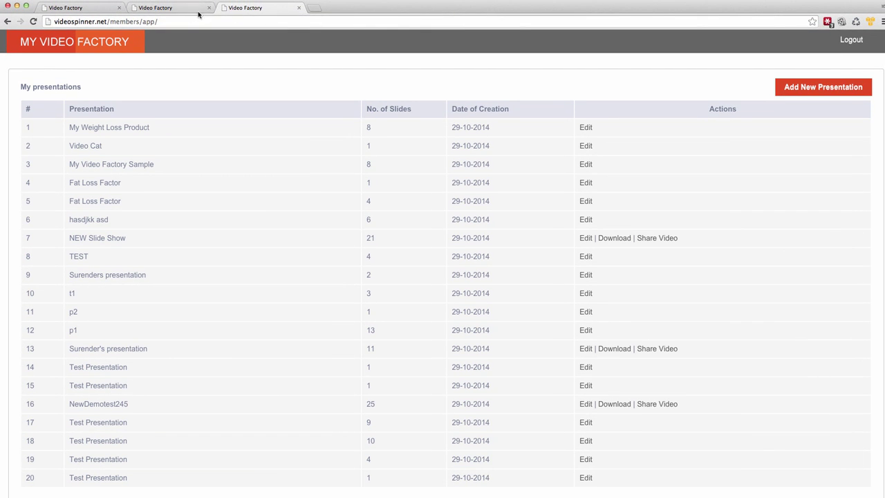
left_click(193, 8)
left_click(247, 8)
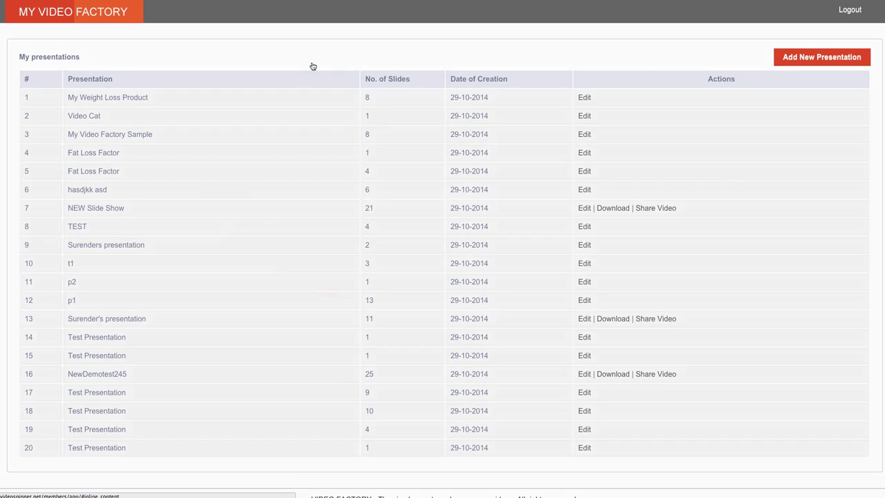
left_click(781, 58)
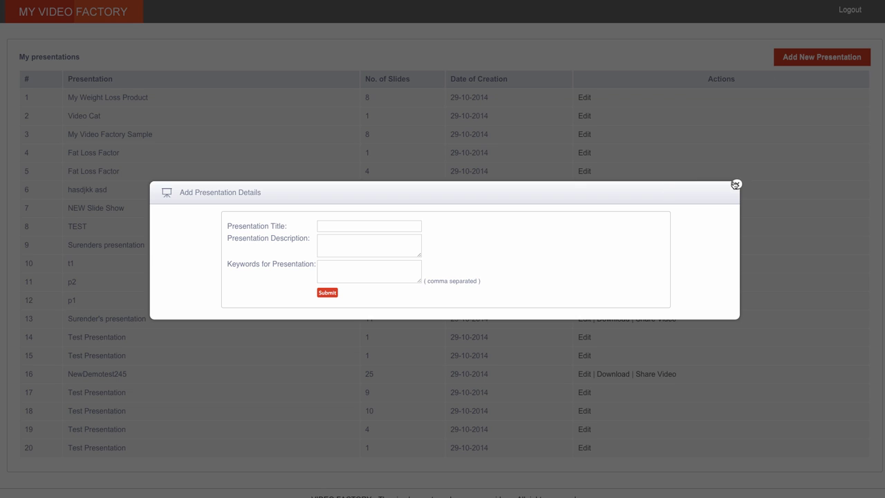
left_click(737, 184)
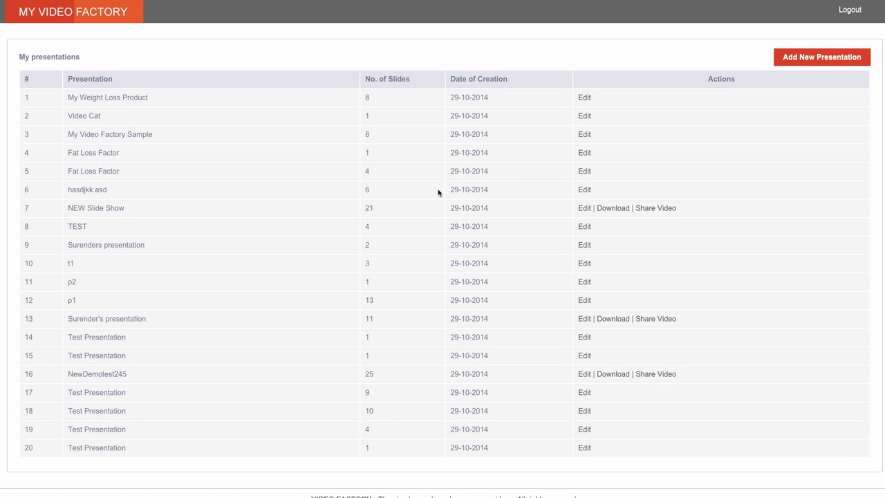